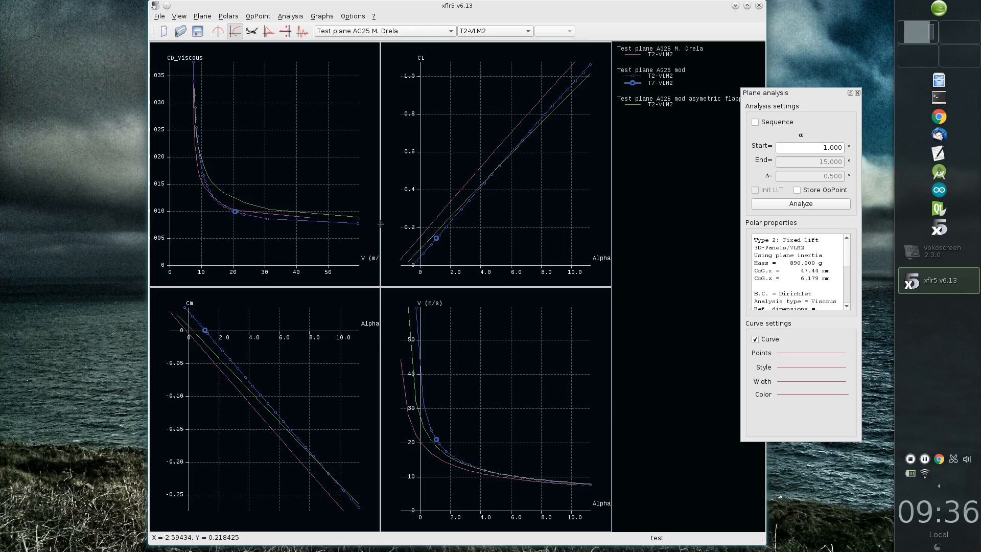
Load the clarky.dat airfoil file into the project and switch to Direct Foil Design
click(161, 17)
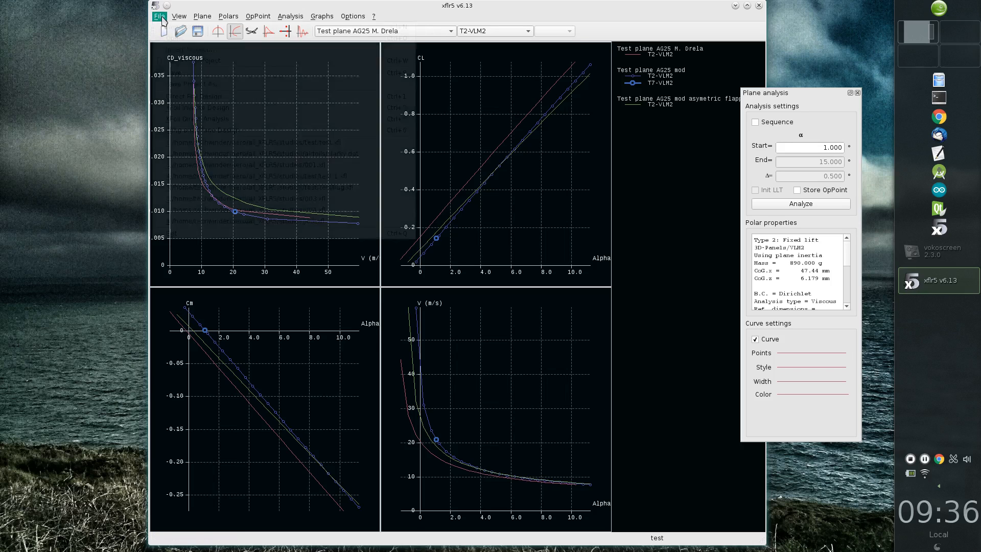
click(324, 156)
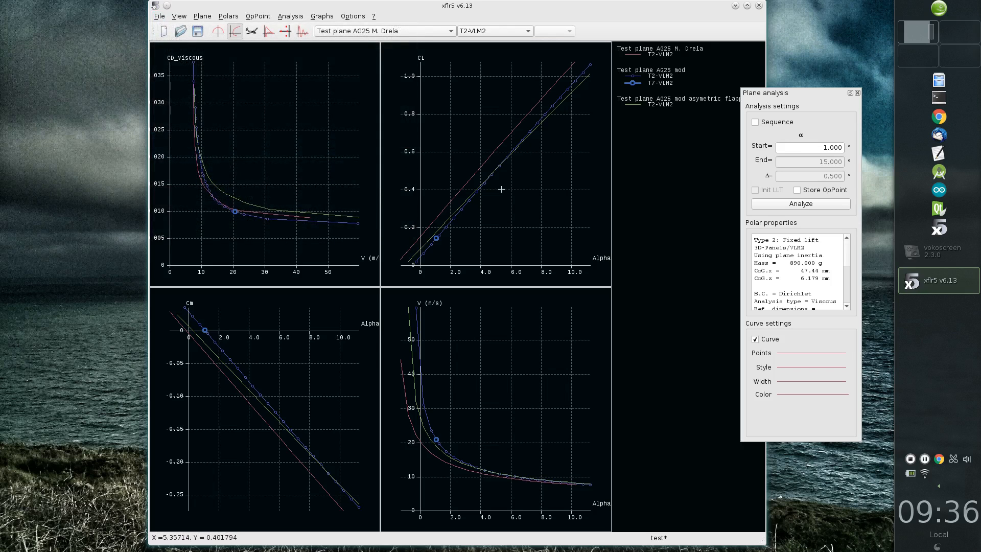
click(164, 17)
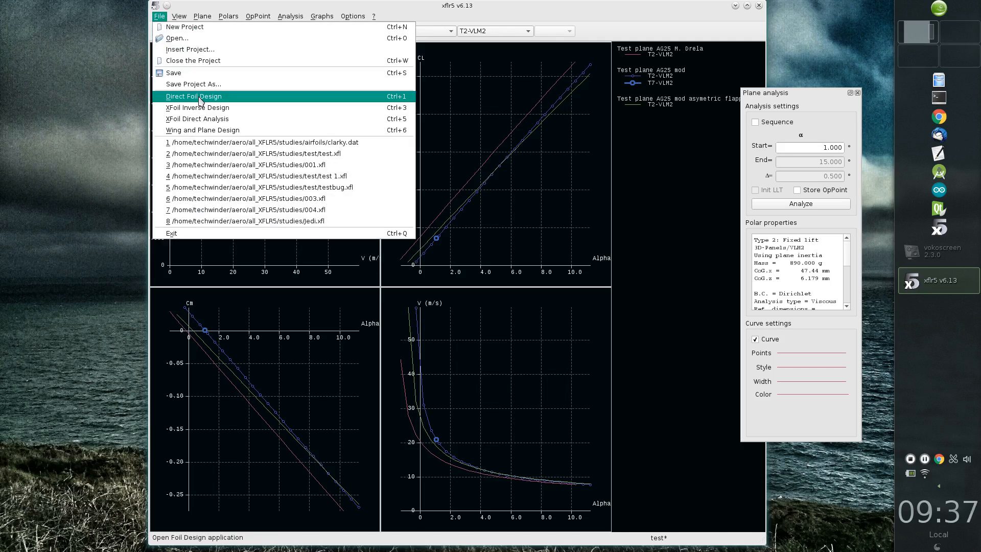
click(198, 97)
Hide all foils, then display only the CLARK Y AIRFOIL with its points
right_click(363, 305)
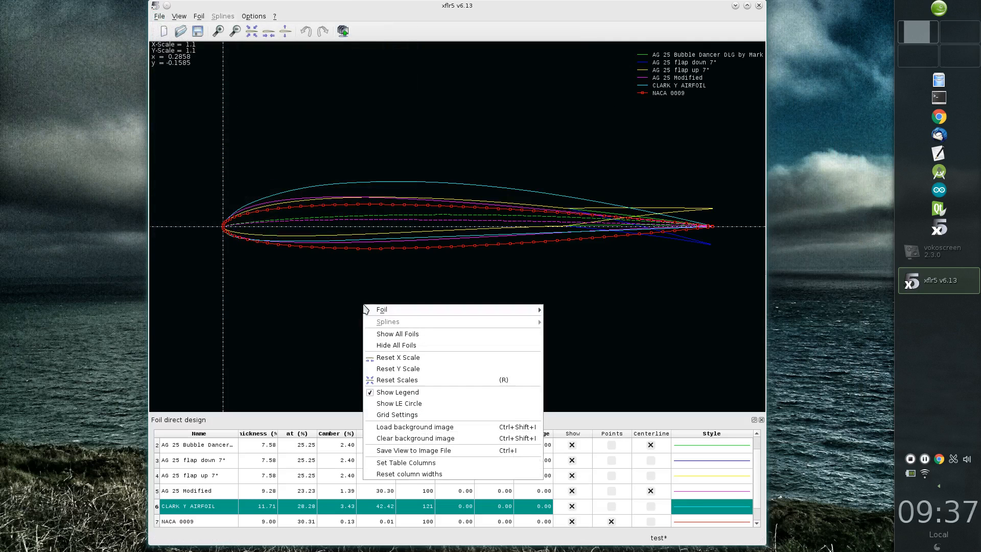
click(437, 343)
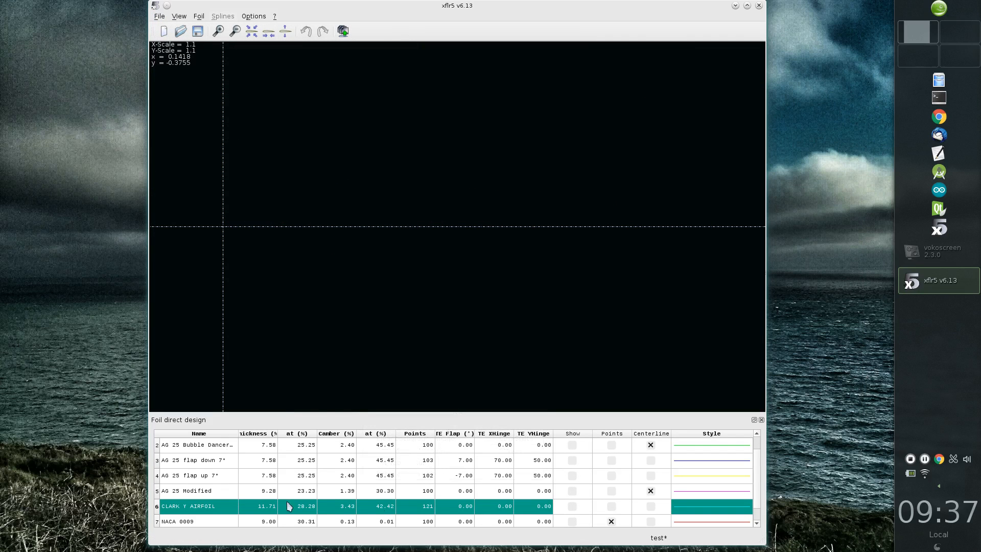
click(572, 506)
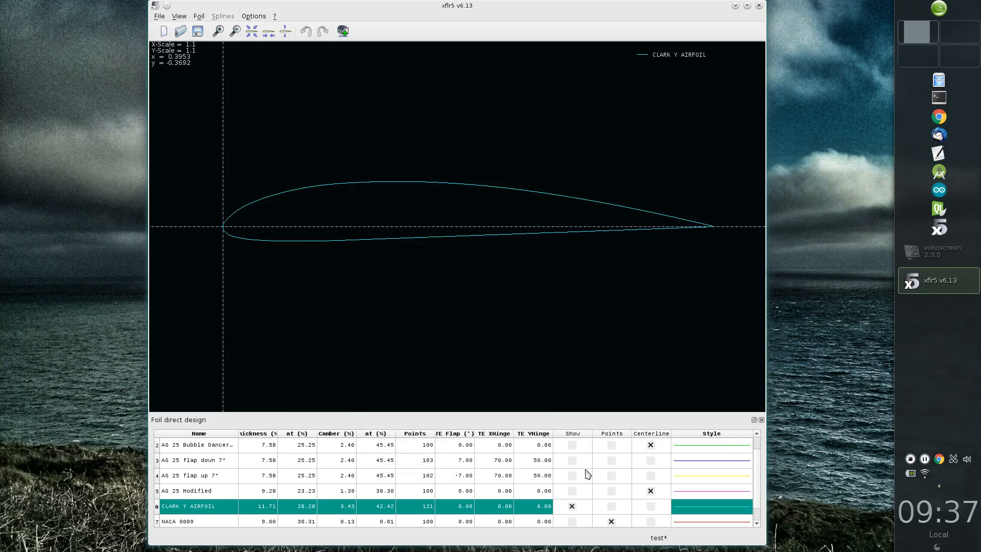
click(611, 506)
drag(312, 261, 297, 222)
Refine the CLARK Y AIRFOIL globally to 150 panels and overwrite the existing foil under the same name
right_click(335, 212)
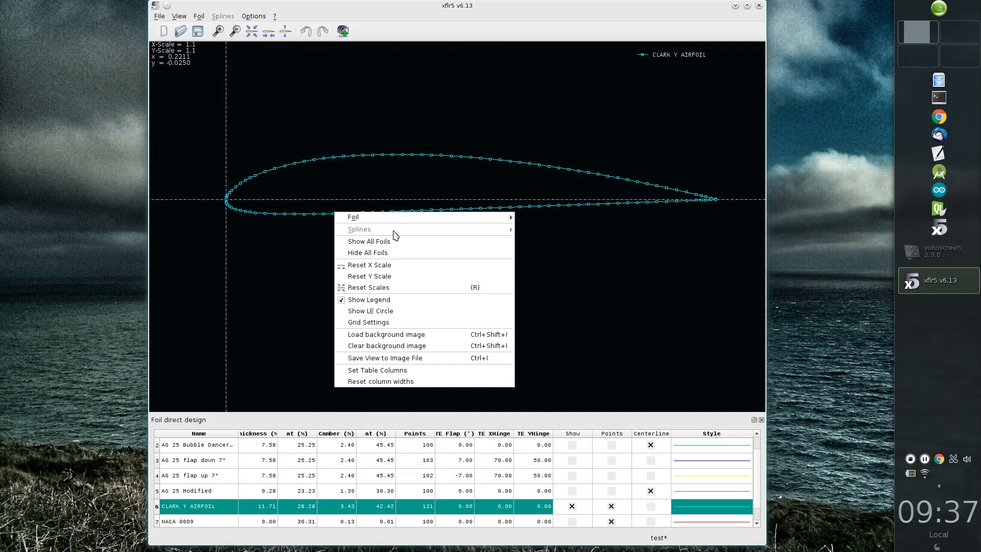
mouse_move(454, 218)
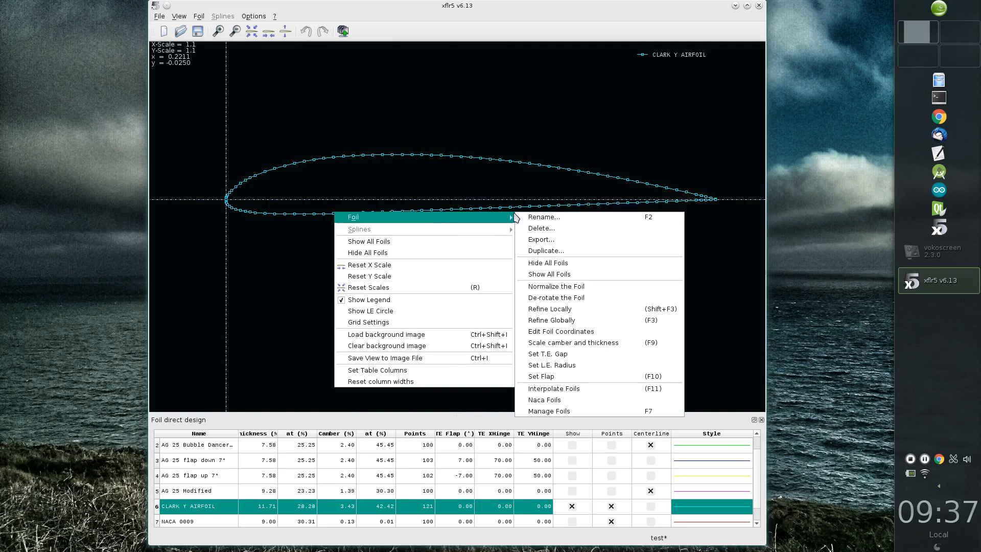
click(601, 320)
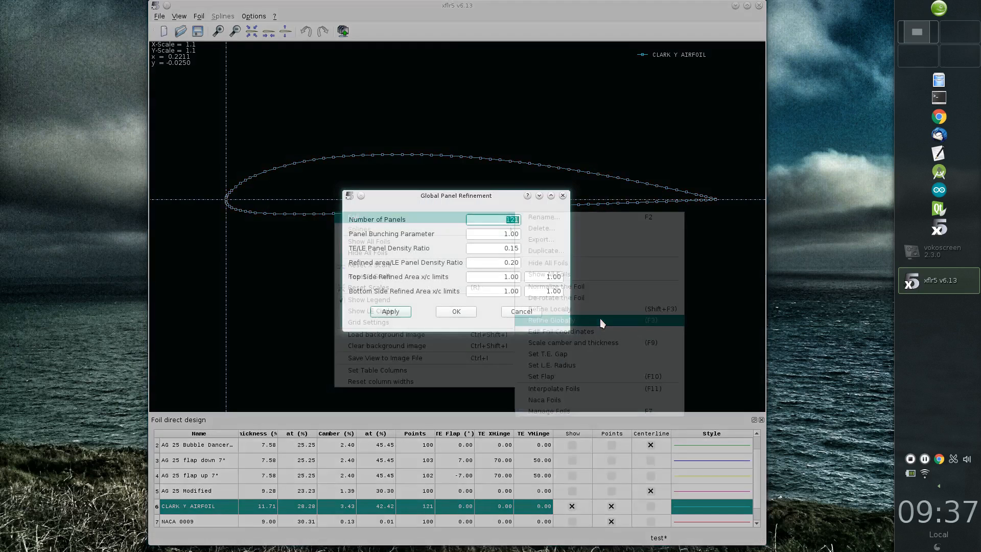
drag(456, 200, 432, 245)
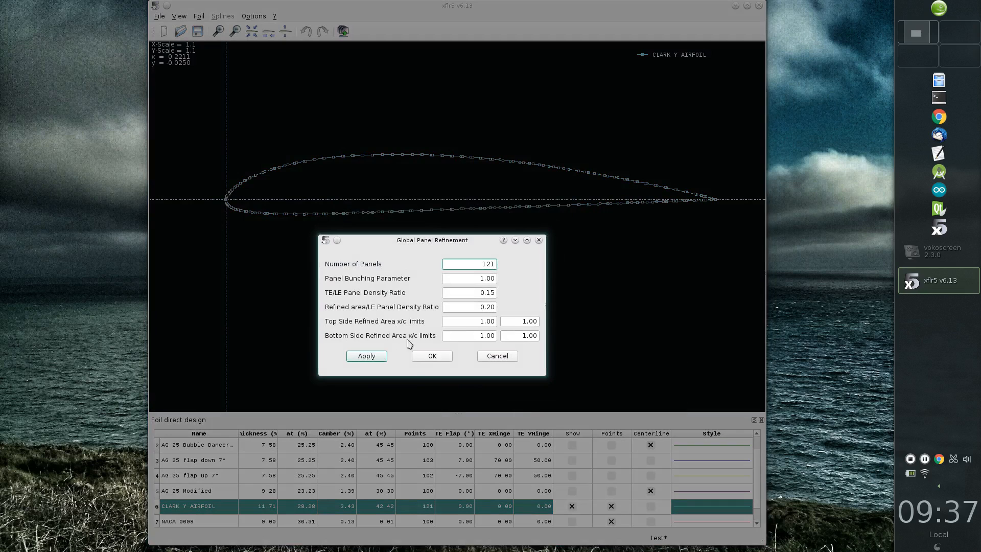
double_click(482, 265)
click(377, 361)
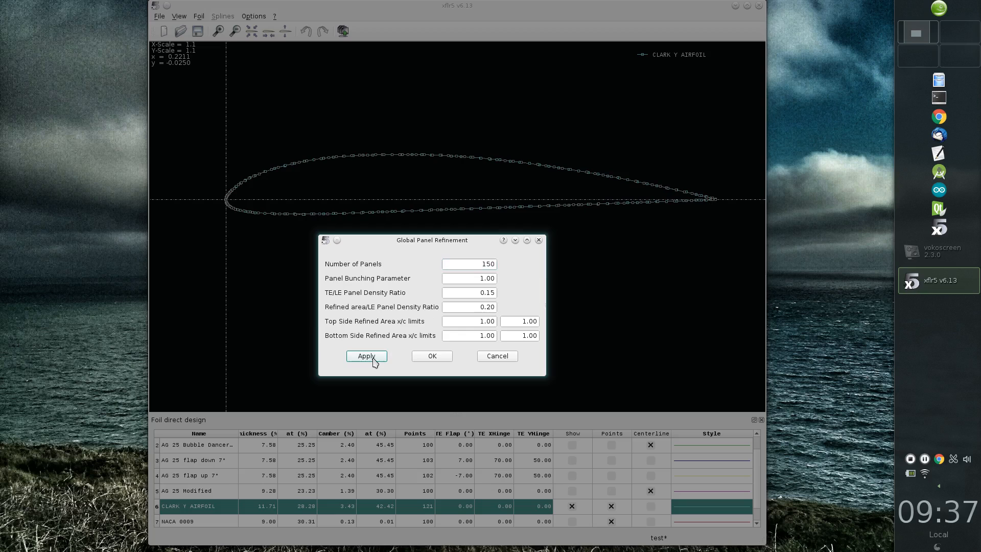
click(432, 359)
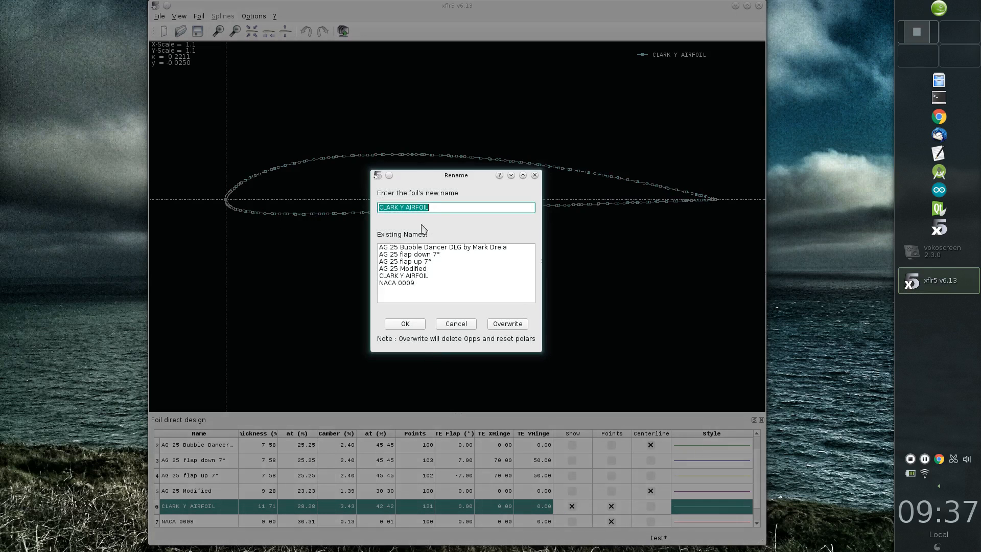
click(512, 324)
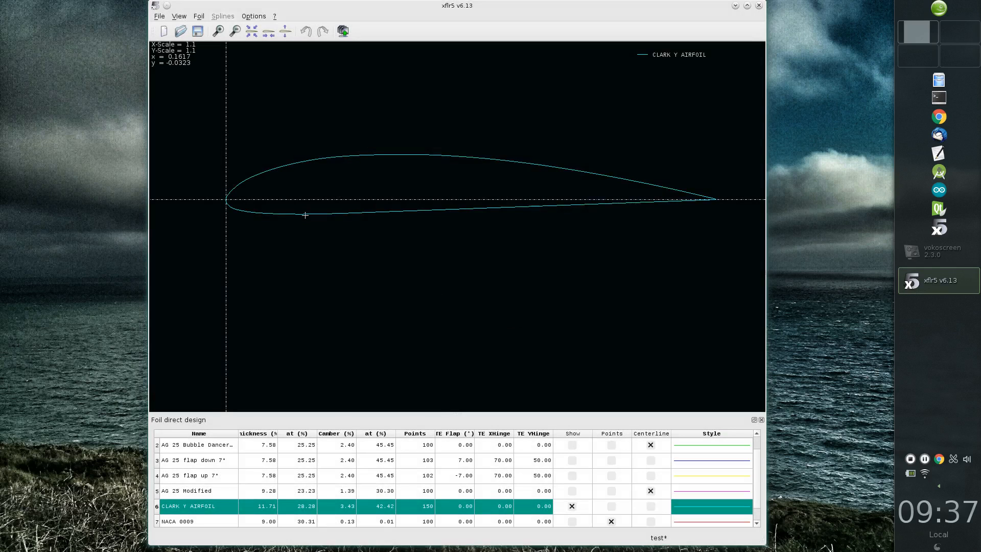
Switch to XFoil Direct Analysis and make the CLARK Y AIRFOIL the current foil
click(160, 16)
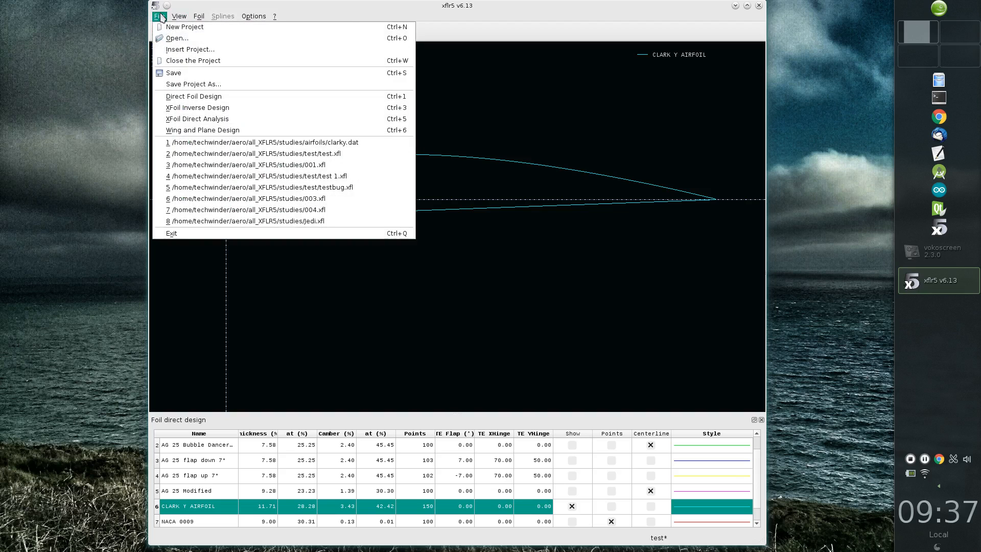
click(188, 121)
key(r)
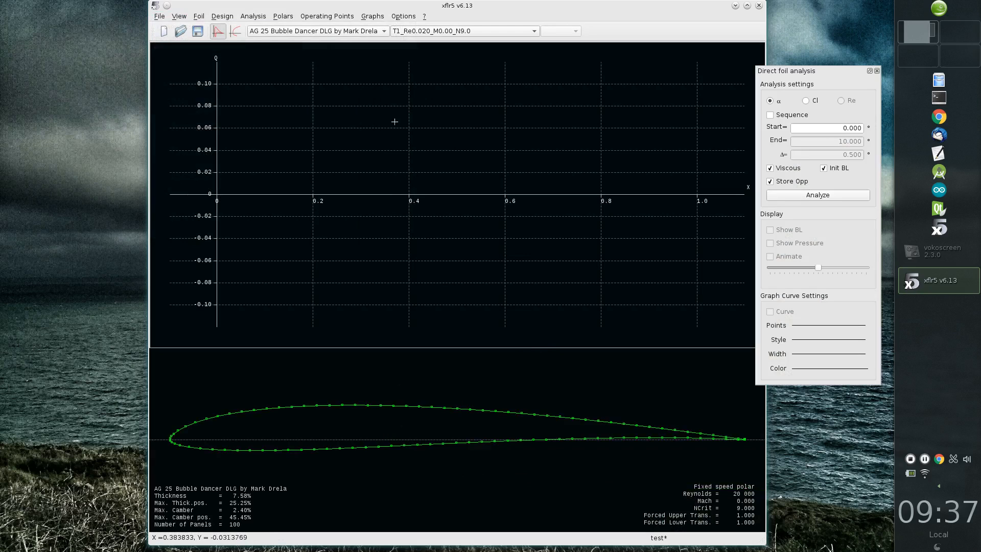
click(321, 31)
click(321, 60)
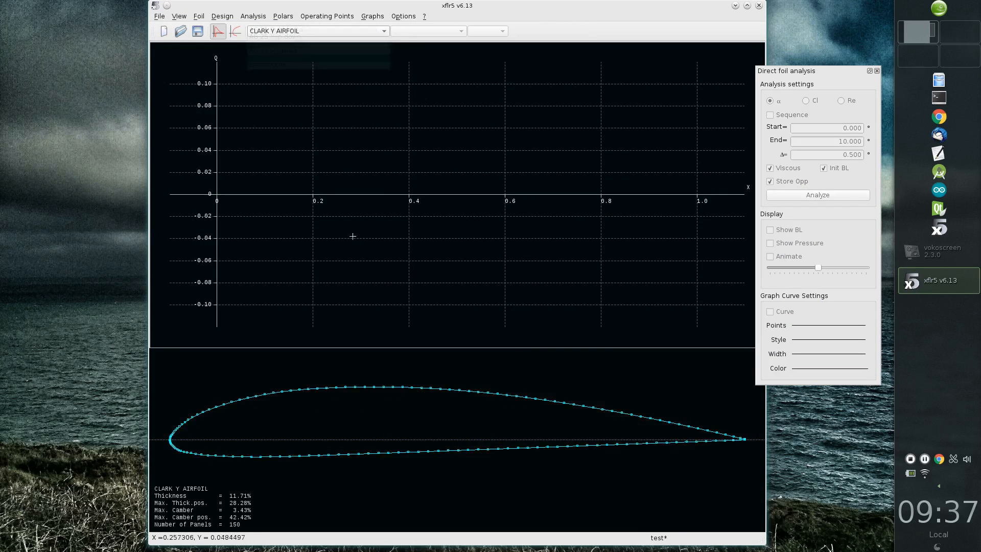
Display the polar graphs and hide all existing polars
click(240, 32)
right_click(335, 102)
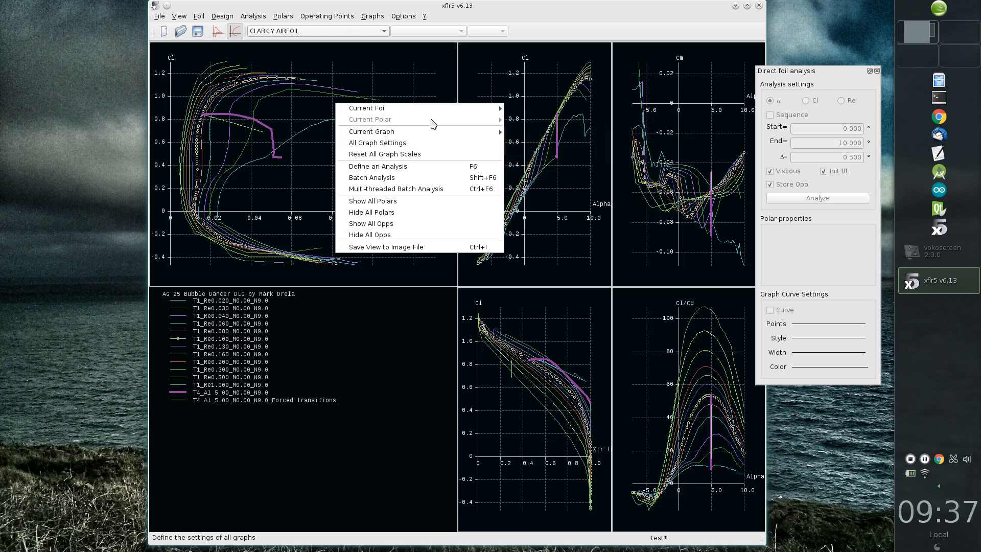
click(434, 213)
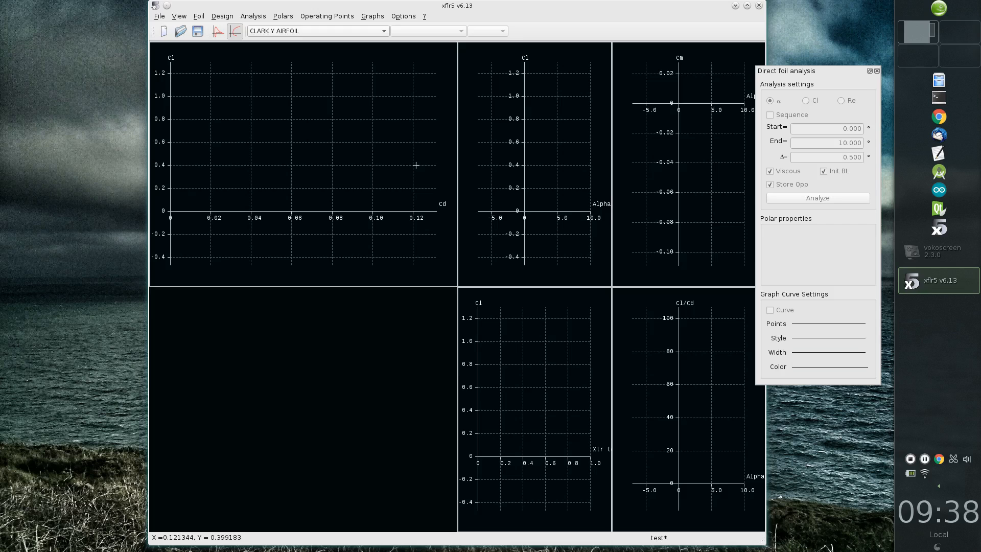
Define a Type 1 analysis for the CLARK Y AIRFOIL at a Reynolds number of 100,000
key(F6)
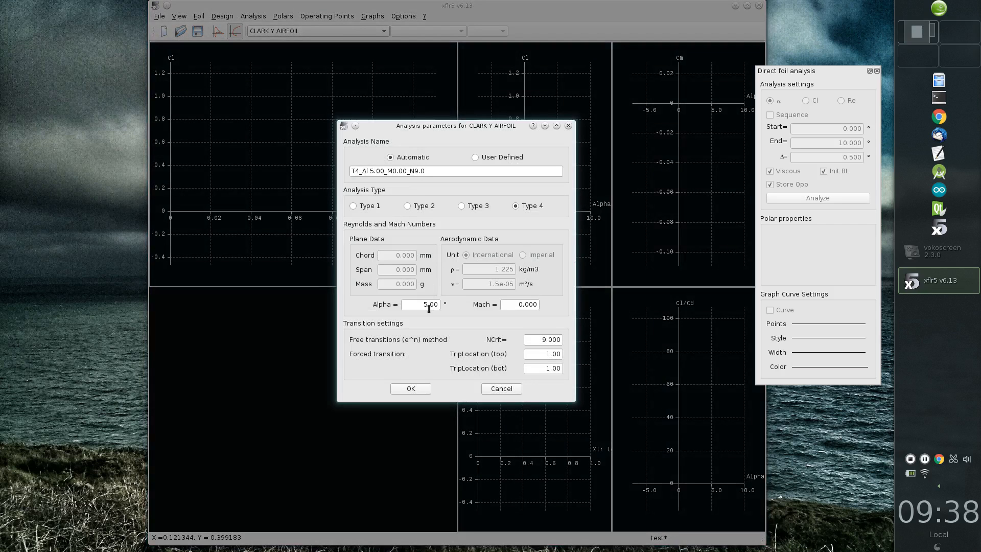
drag(411, 305, 434, 303)
click(376, 206)
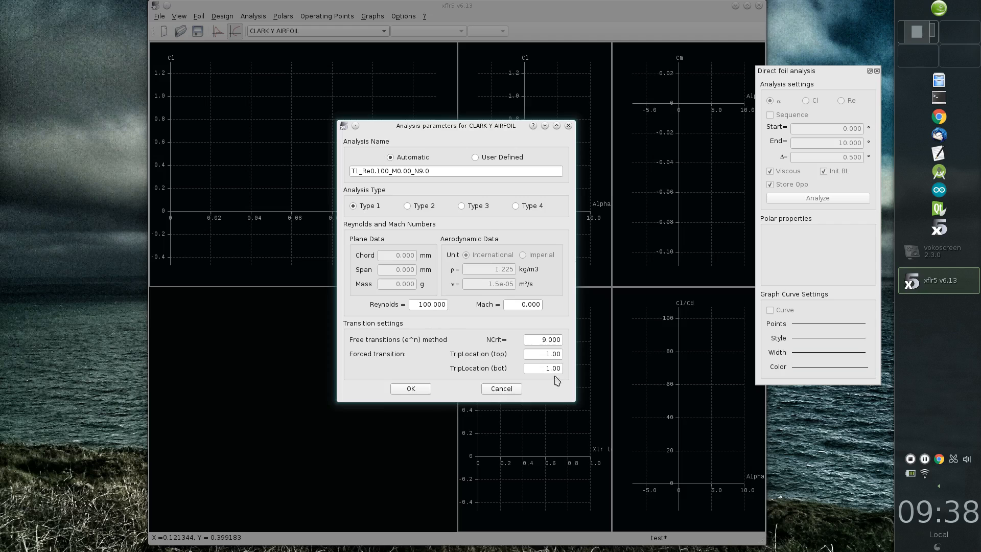
click(412, 389)
Enable the alpha sequence and run the 100,000 Reynolds analysis from 0 to 7°
click(769, 115)
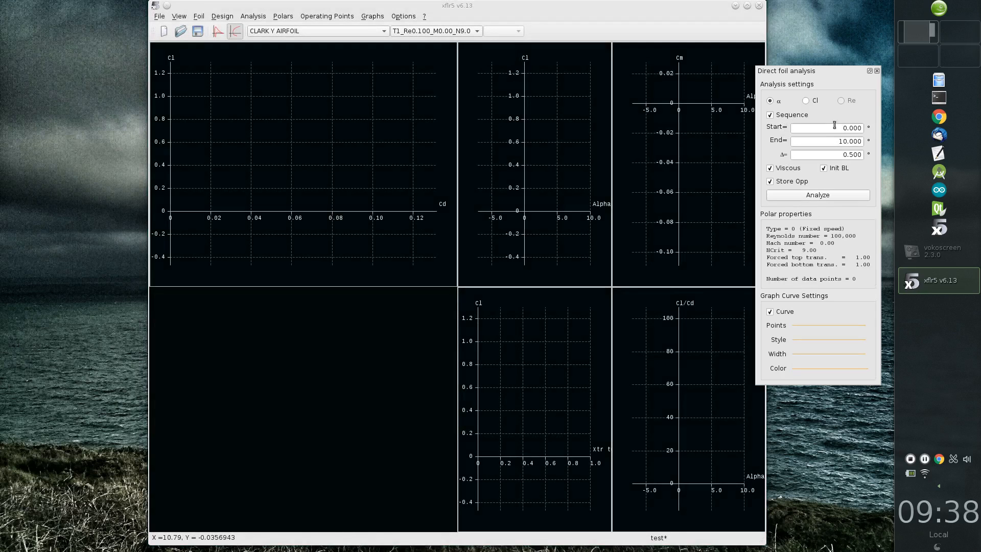
double_click(861, 131)
double_click(840, 142)
text(7)
click(831, 199)
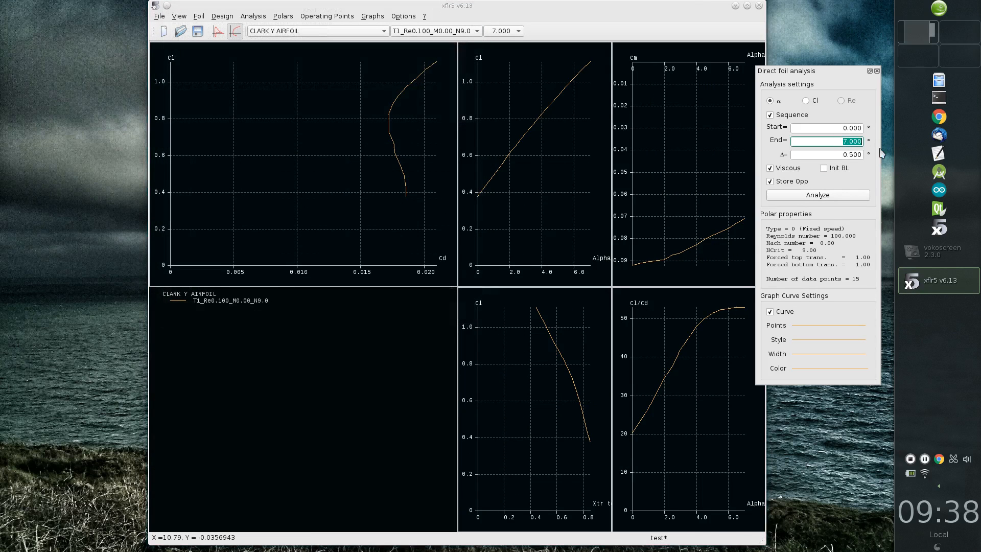
Set the end angle to -3° and run the 100,000 Reynolds analysis for the negative alphas
key(BackSpace)
text(-3)
click(854, 199)
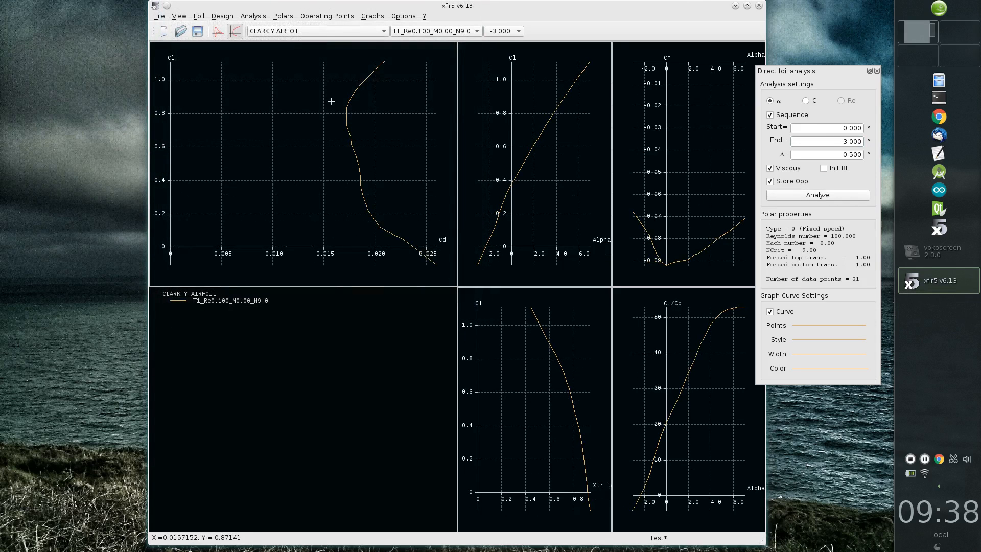
Define another Type 1 analysis for the CLARK Y AIRFOIL at a Reynolds number of 200,000
key(F6)
drag(424, 305, 416, 307)
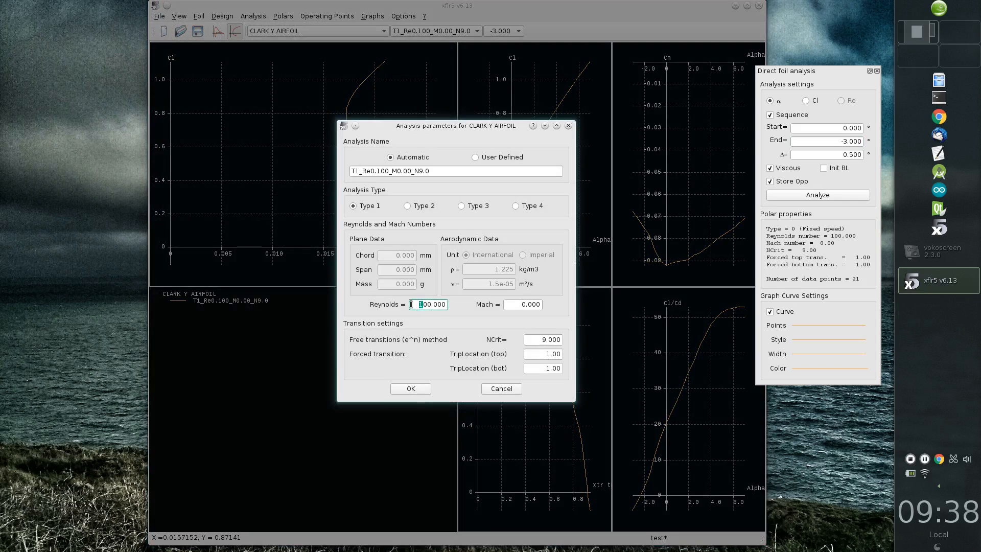
click(410, 388)
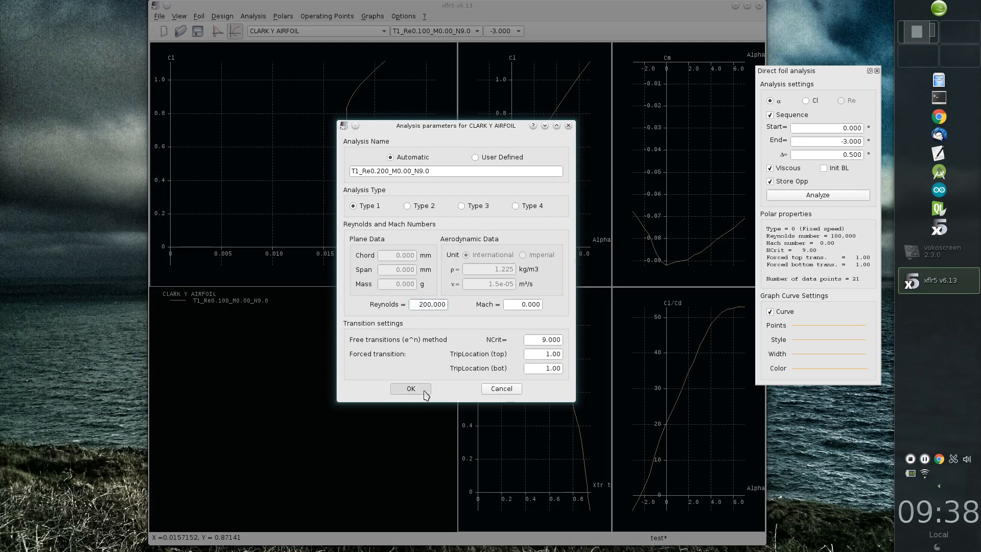
Run the 200,000 Reynolds analysis from 0 to -3°, then from 0 to 7°
click(824, 197)
drag(840, 141, 848, 143)
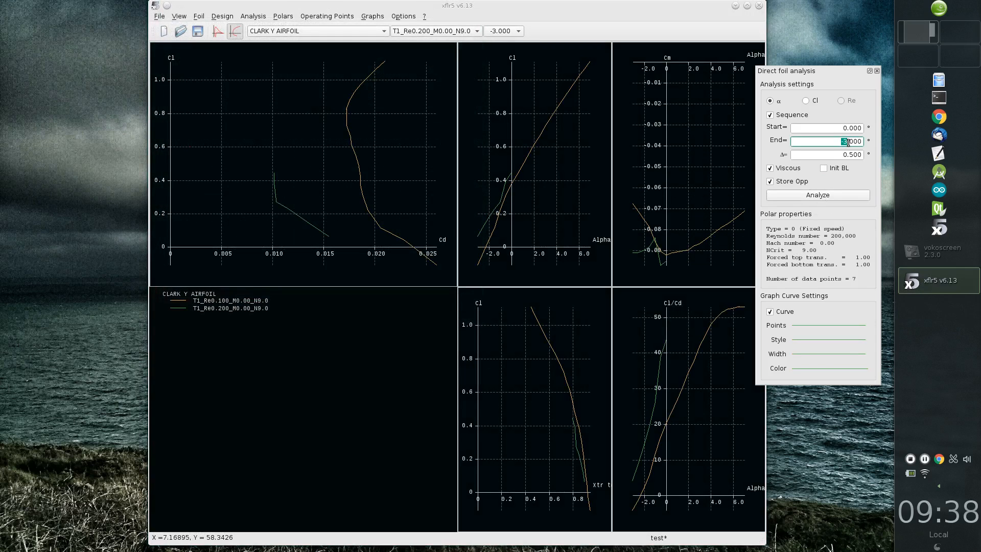
click(831, 196)
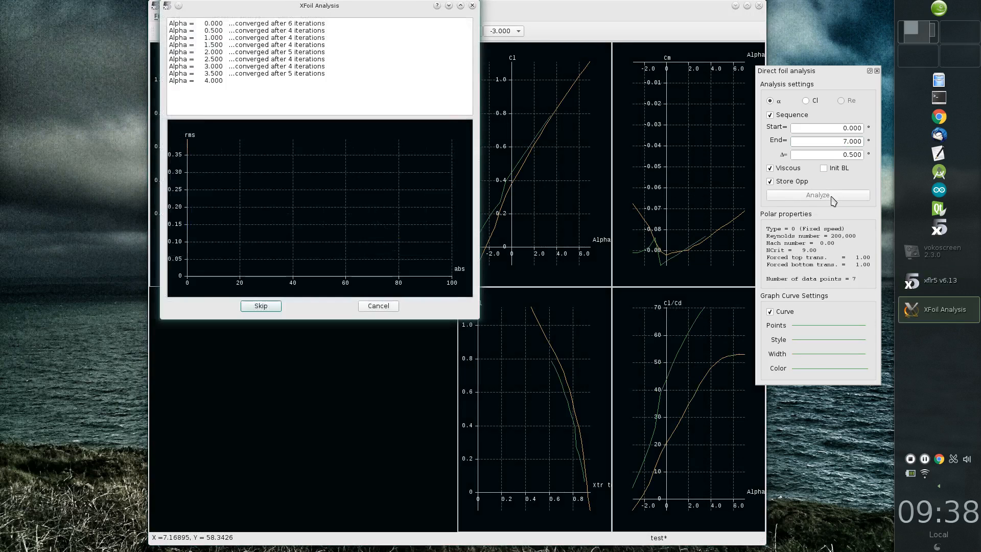
Define a third Type 1 analysis for the CLARK Y AIRFOIL at a Reynolds number of 300,000
key(F6)
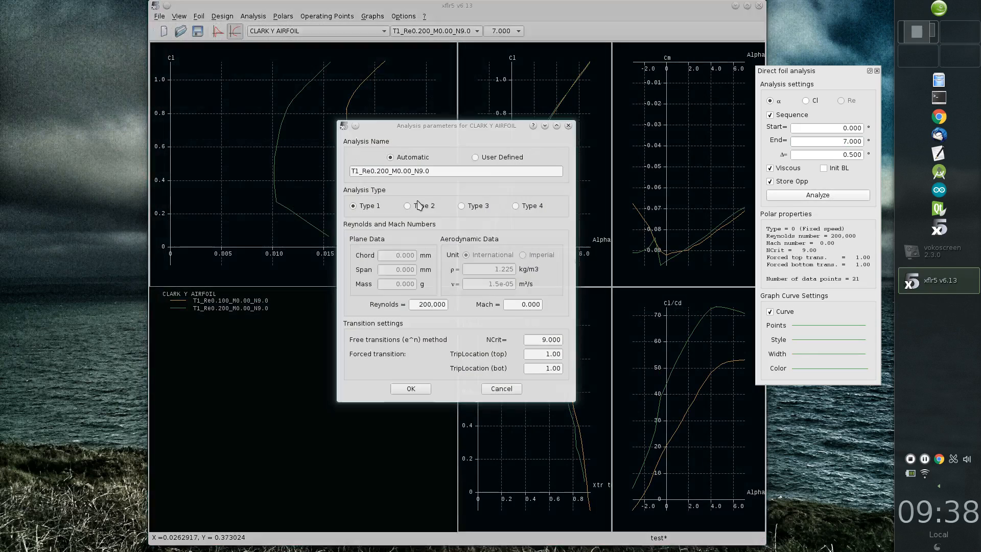
drag(421, 305, 416, 304)
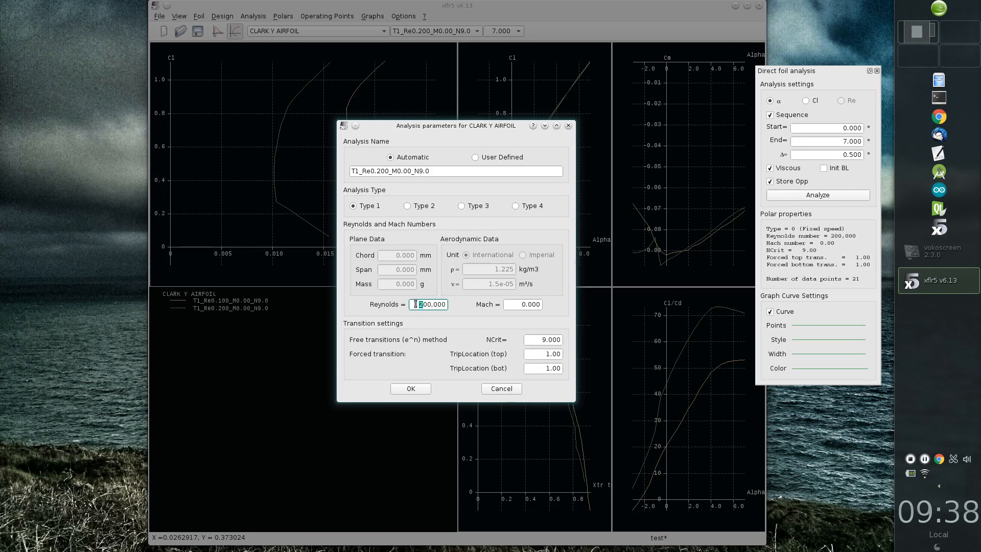
click(411, 389)
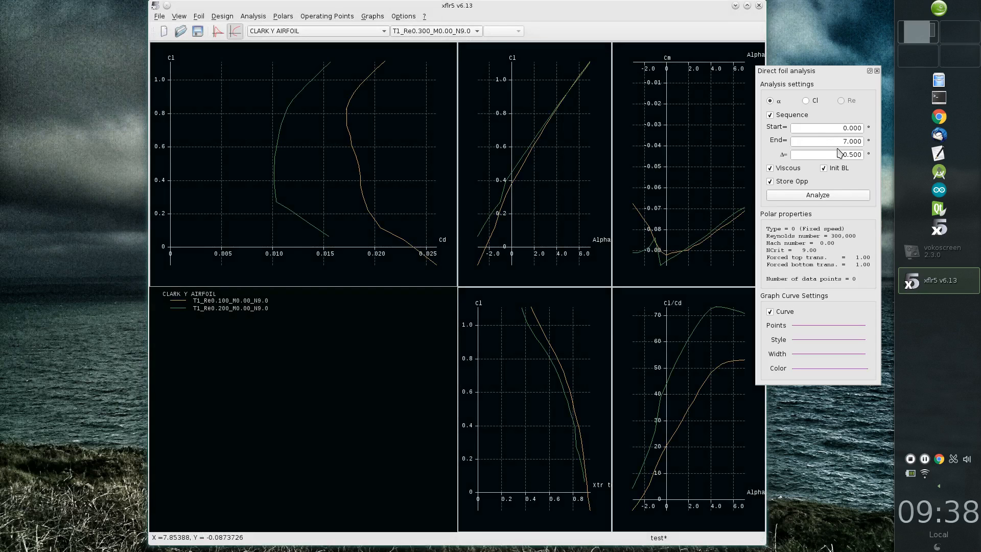
Run the 300,000 Reynolds analysis from 0 to 7°, then from 0 to -3°
click(838, 194)
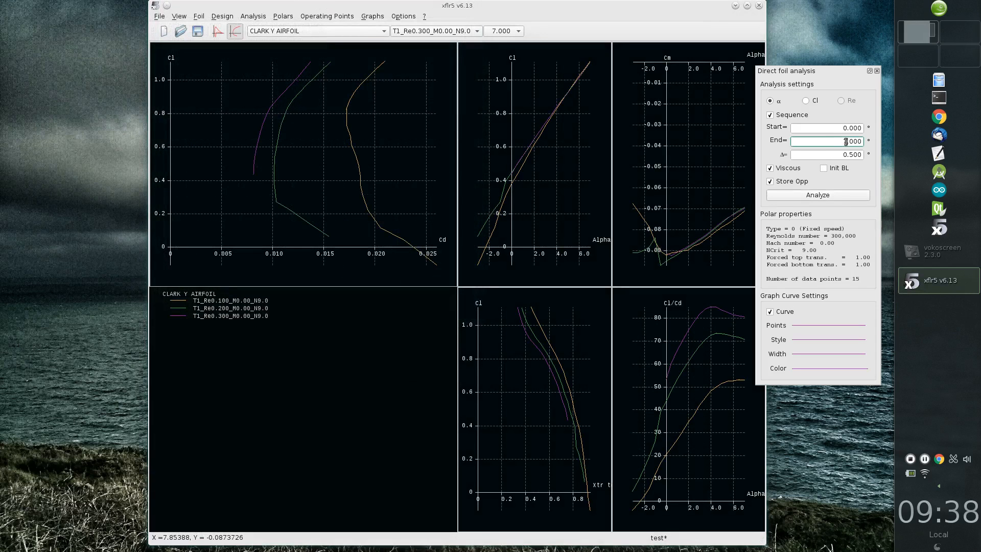
drag(846, 141, 842, 141)
key(Return)
click(838, 194)
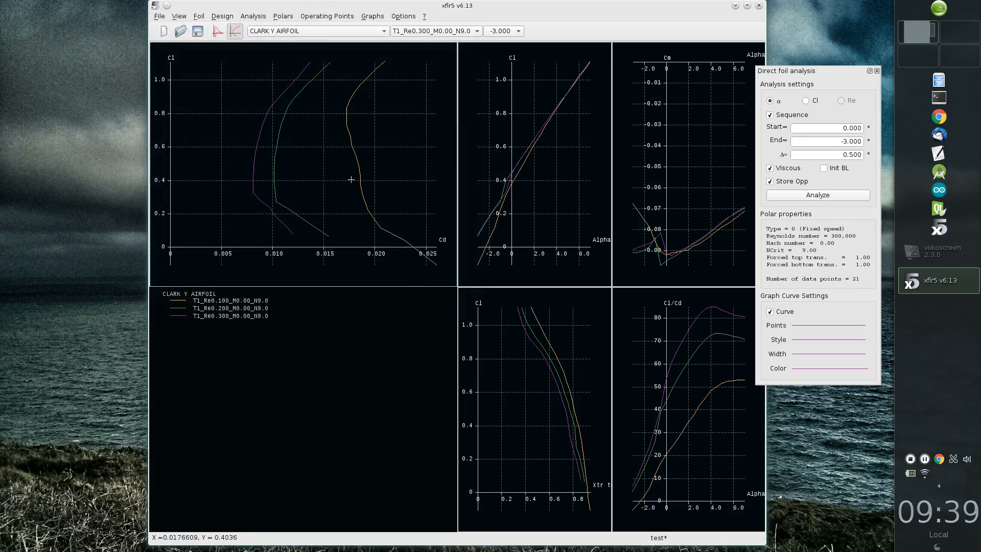
Switch to wing and plane design and duplicate the current AG25 test plane under the name "Test plane Clark Y"
click(162, 16)
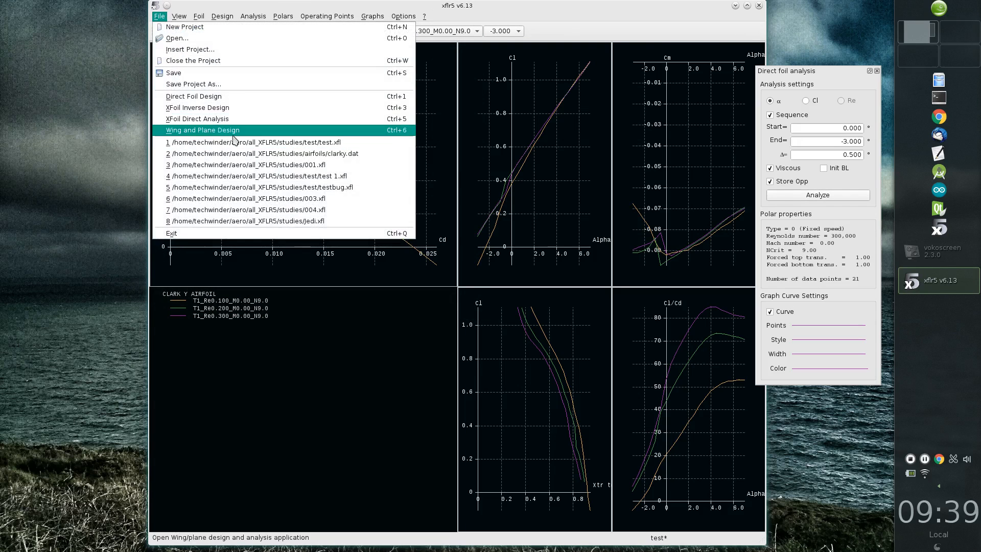
click(176, 129)
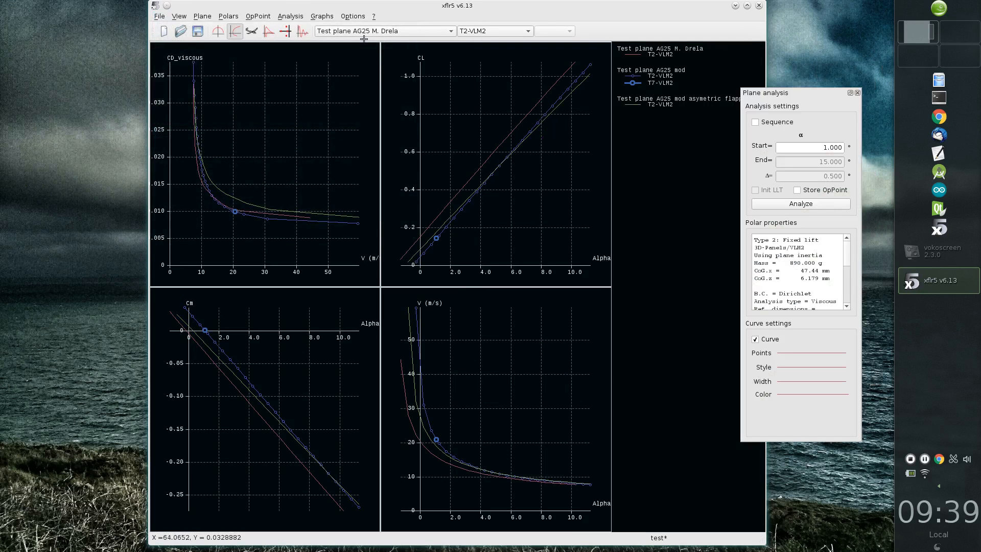
right_click(321, 131)
mouse_move(326, 132)
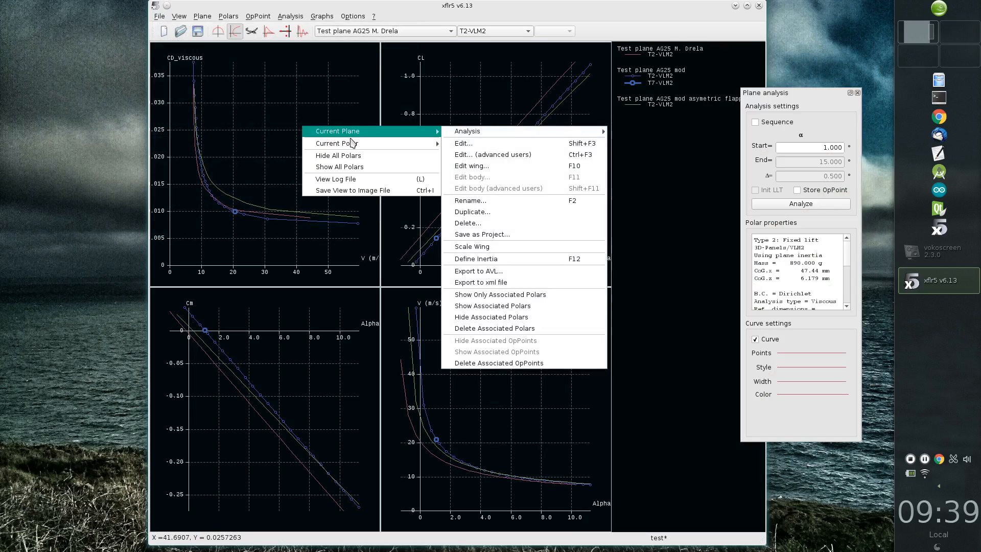
click(489, 212)
drag(404, 206, 485, 221)
text(Clark Y)
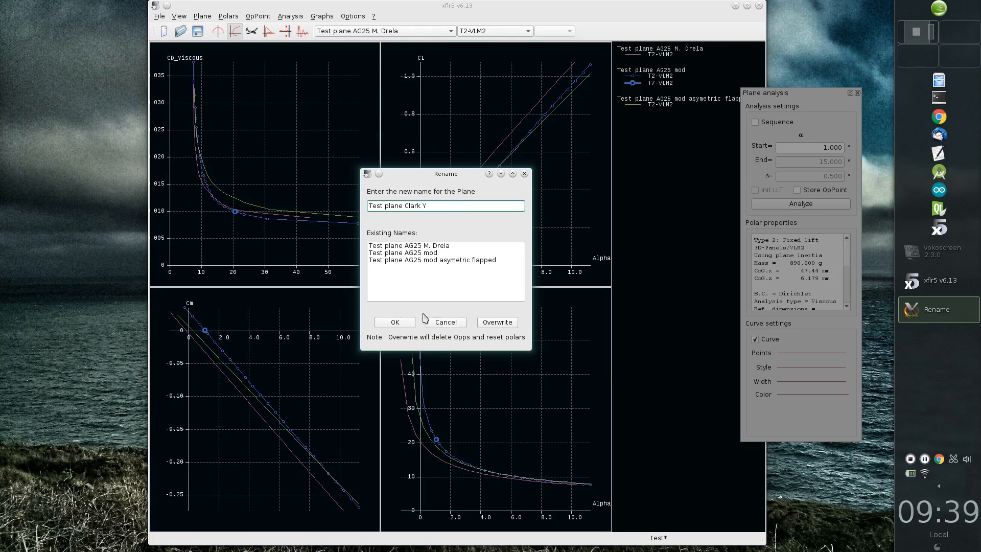
click(406, 321)
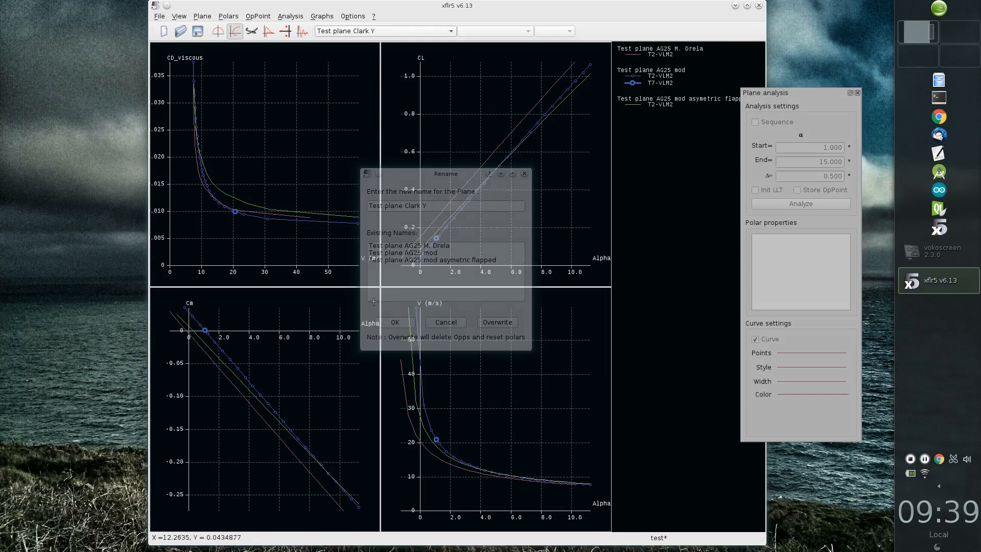
right_click(314, 129)
mouse_move(439, 135)
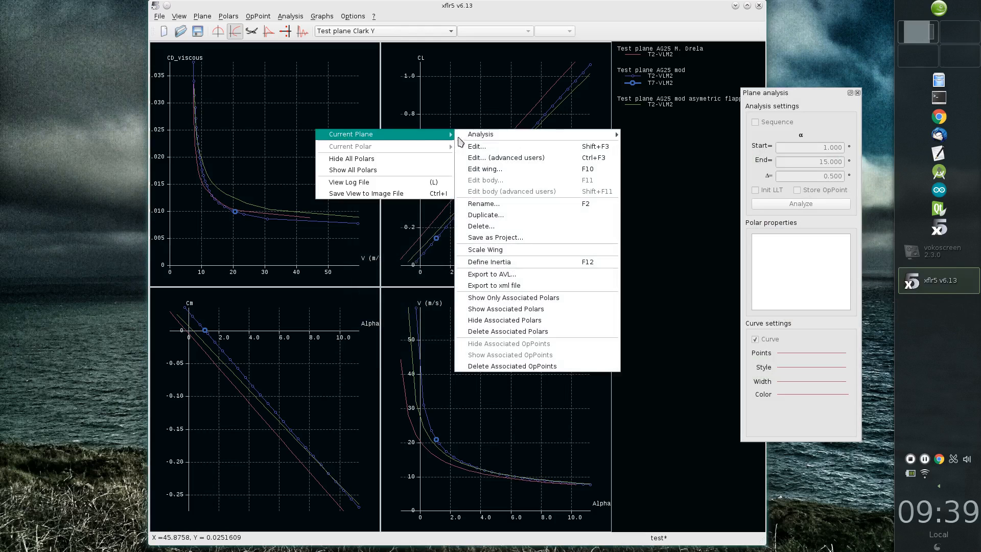
click(498, 148)
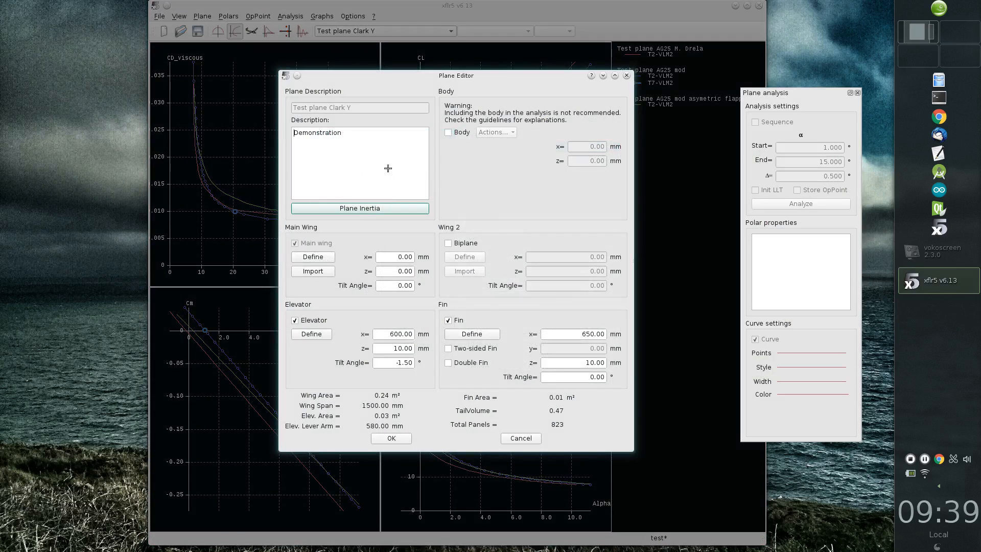
key(Escape)
Edit the main wing of Test plane Clark Y and assign CLARK Y AIRFOIL as the foil of all three sections
right_click(403, 145)
mouse_move(439, 148)
click(584, 185)
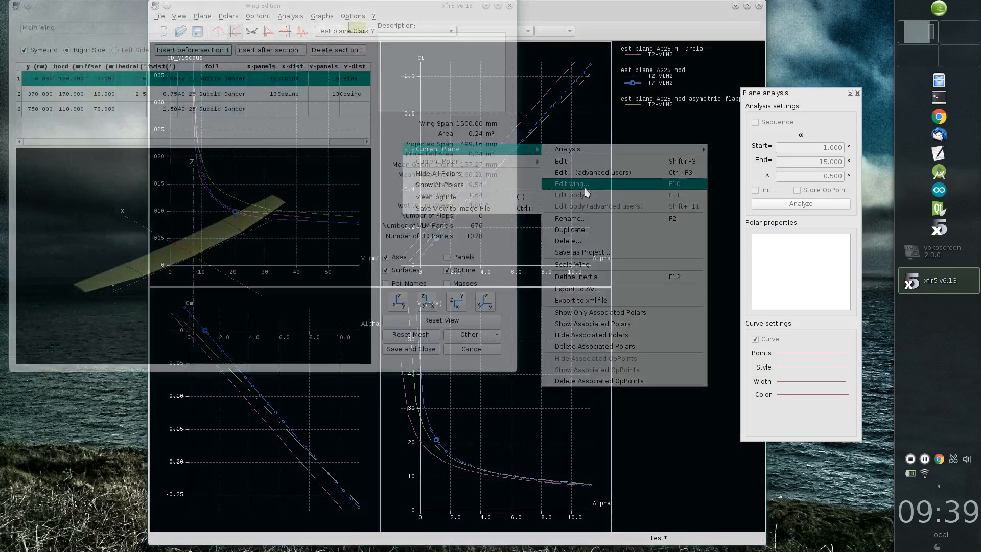
click(199, 81)
click(199, 81)
click(214, 119)
click(210, 95)
click(210, 94)
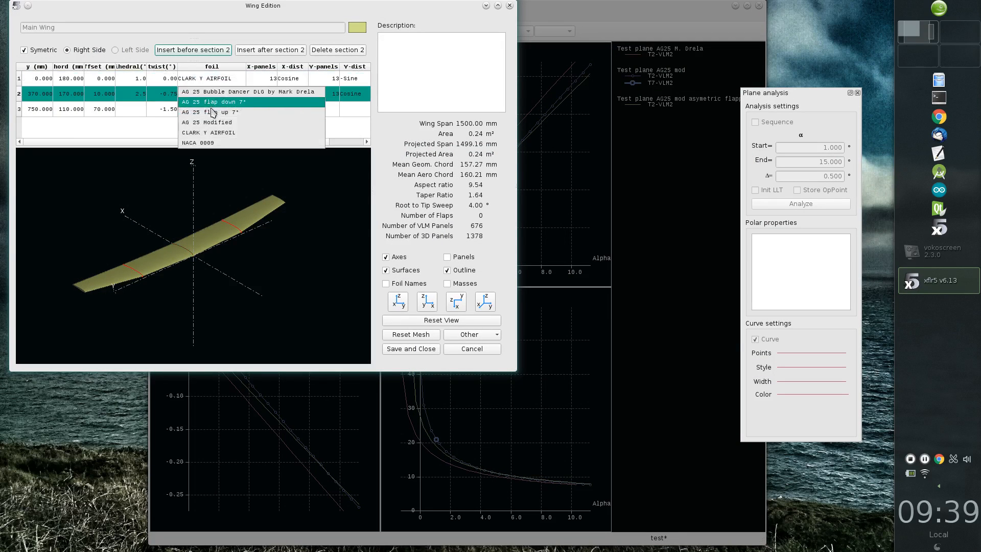
click(210, 132)
click(210, 109)
click(211, 109)
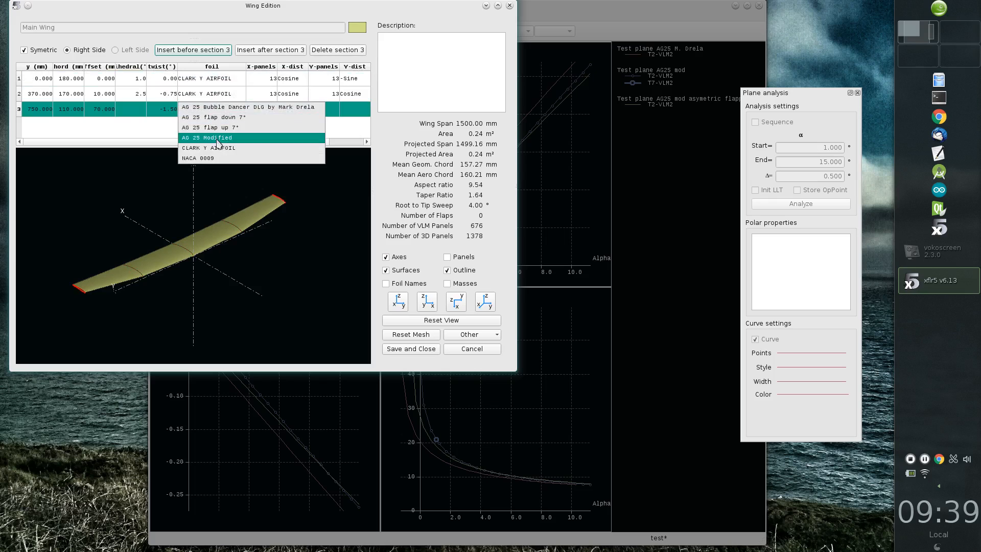
click(220, 148)
Change the main wing's color to light orange (#ffccaa) and save the wing
drag(154, 266, 215, 225)
drag(359, 7, 471, 41)
drag(626, 406, 818, 514)
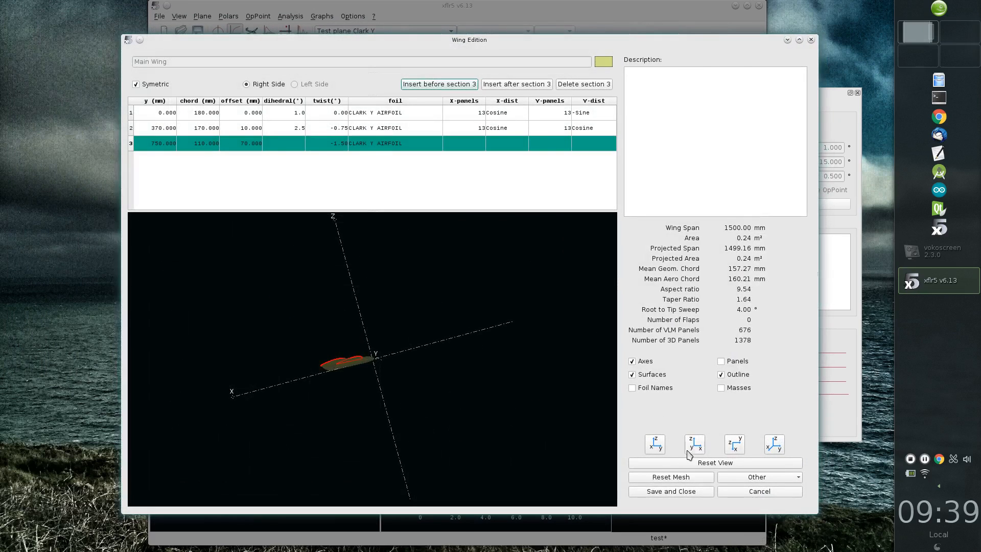
click(694, 444)
scroll(487, 346, up, 6)
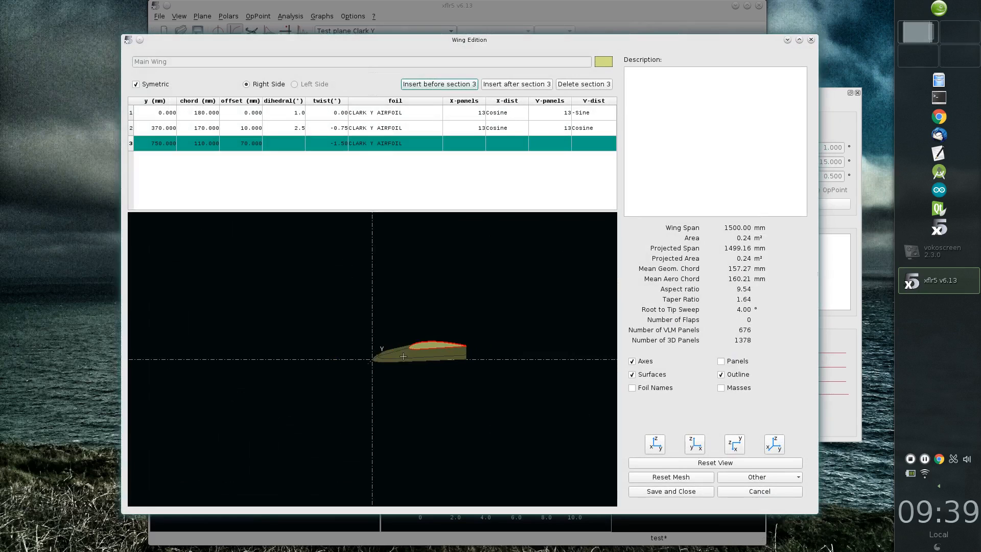
click(603, 62)
drag(499, 202, 564, 182)
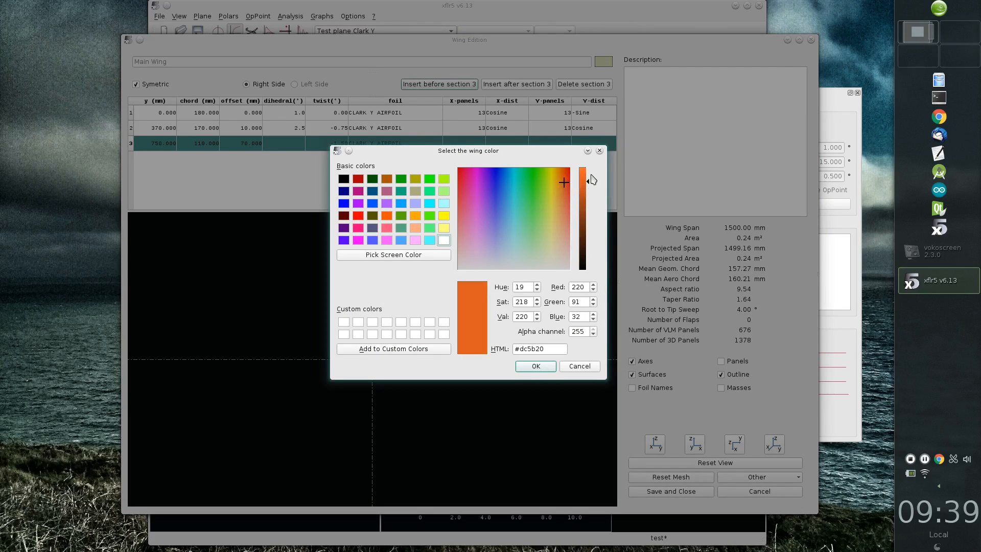
drag(590, 184, 593, 167)
click(562, 236)
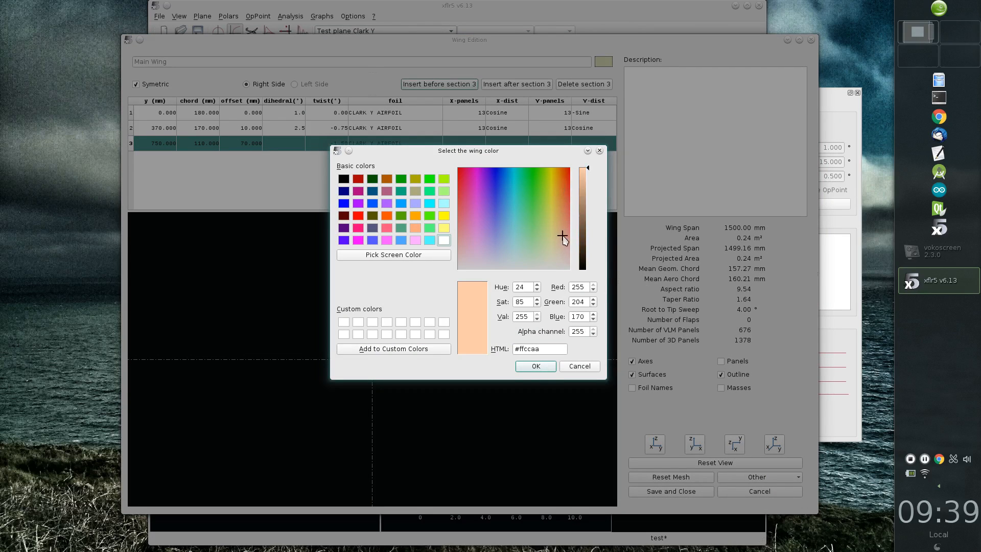
click(552, 366)
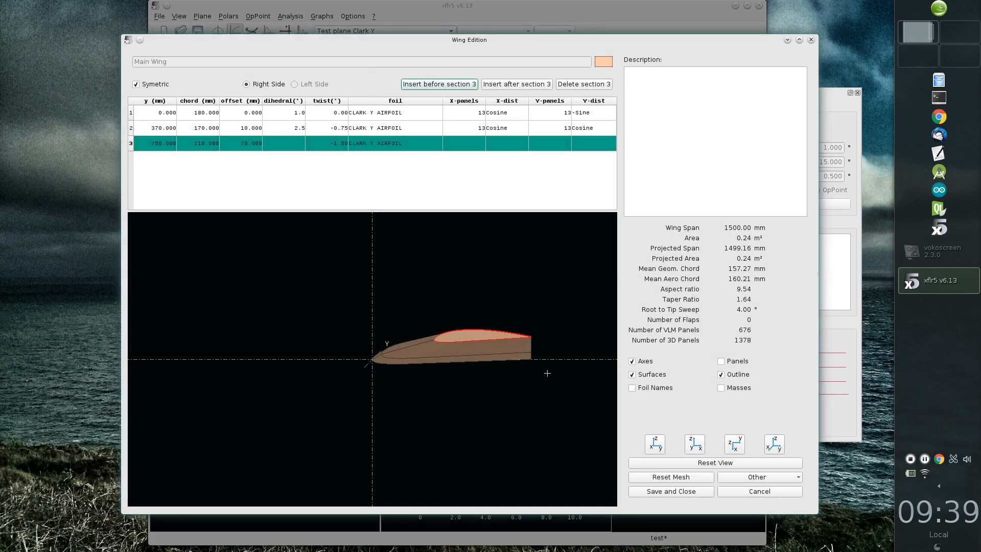
click(686, 493)
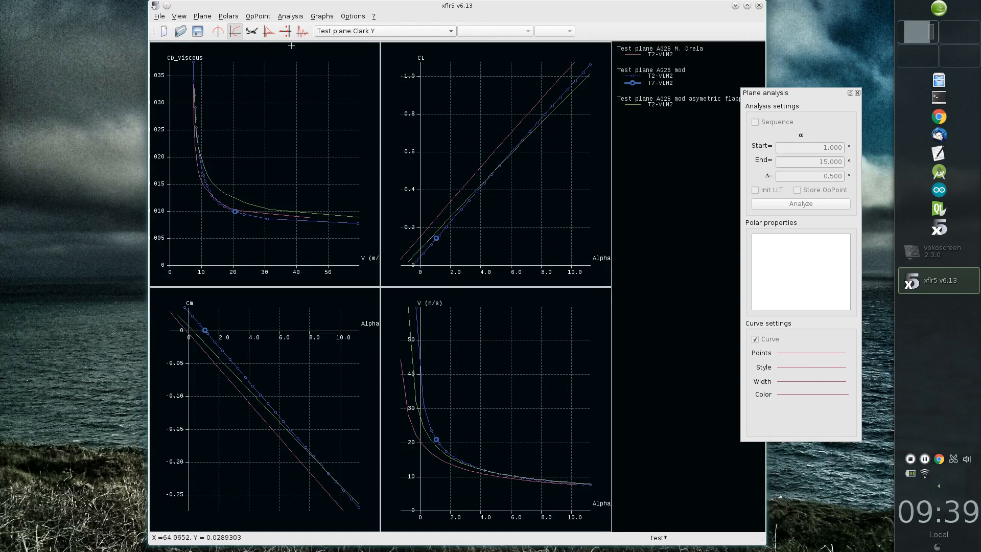
Show Test plane Clark Y in the 3D view with its masses displayed
key(F4)
drag(448, 324, 432, 299)
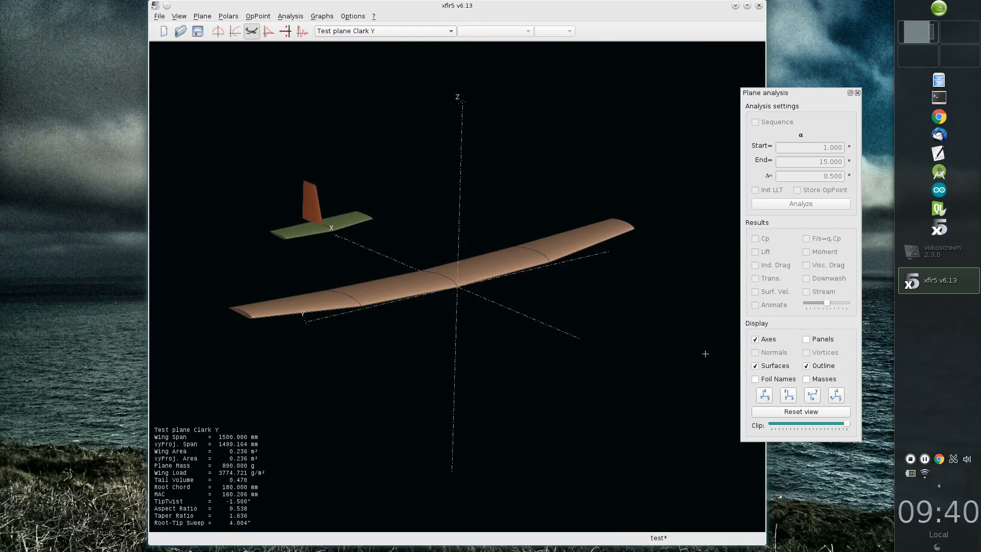
click(827, 381)
drag(497, 319, 459, 327)
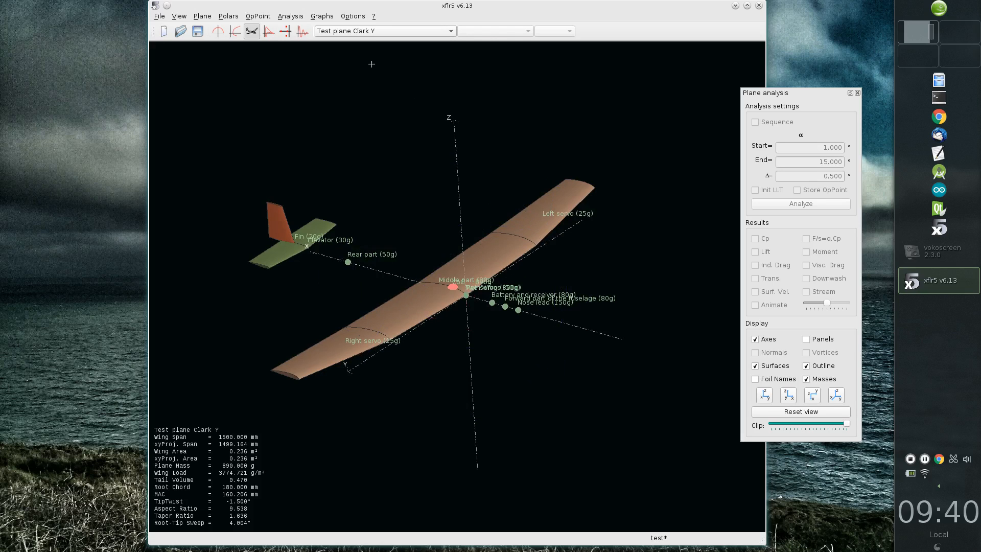
Define a viscous Type 2 (Fixed Lift) analysis for the plane, using Ring vortex (VLM2) and the plane inertia
key(F6)
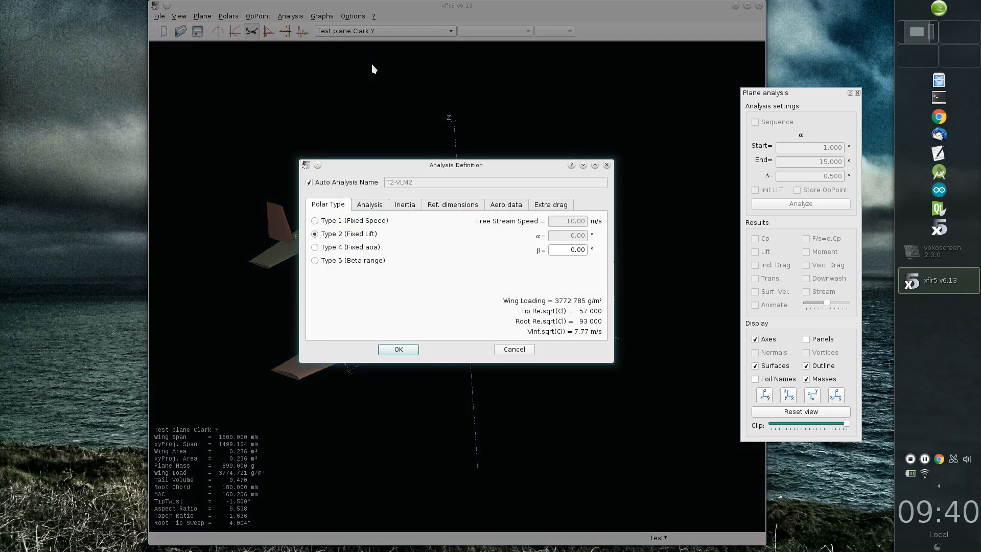
click(370, 207)
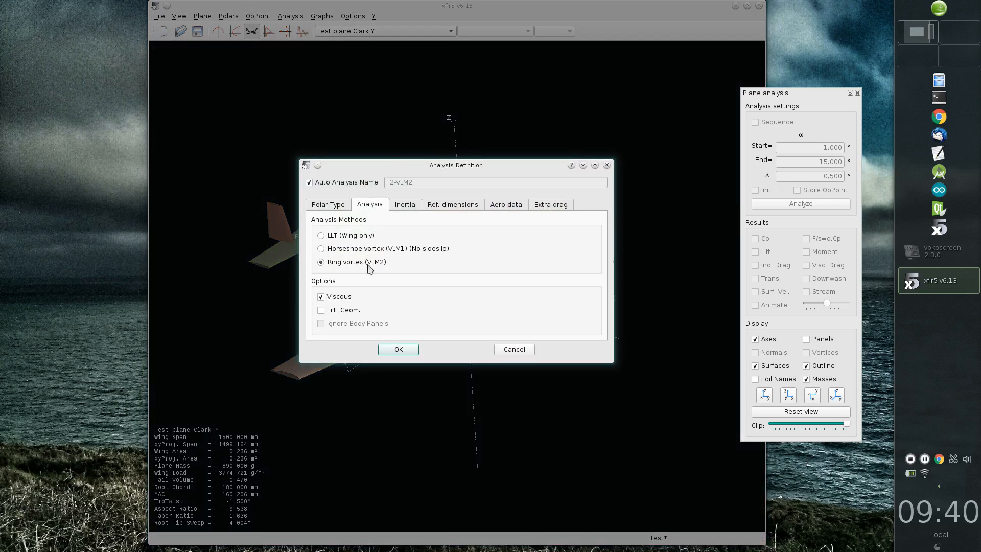
click(405, 207)
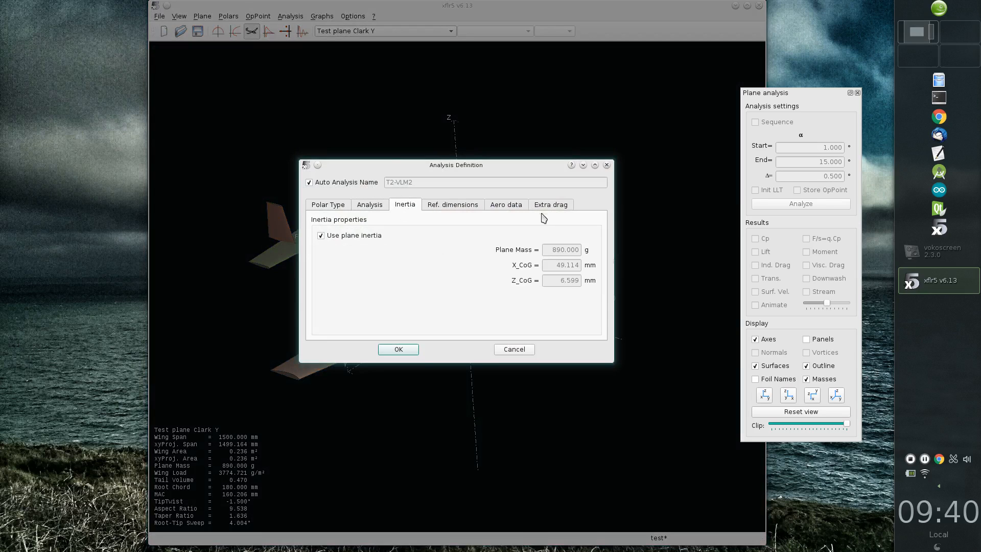
click(400, 351)
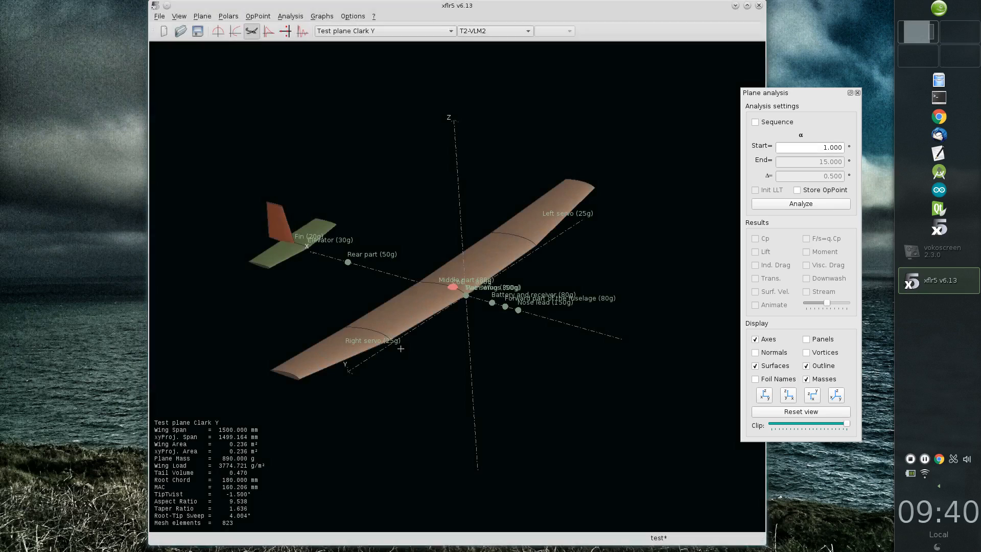
Run the plane analysis as a sequence from -3 to 15° in 2° increments
click(755, 122)
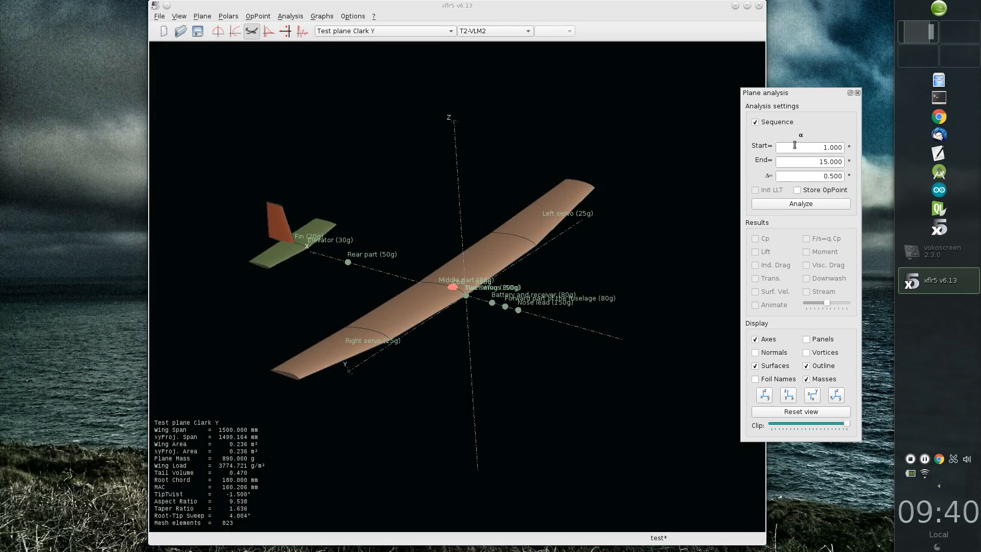
drag(798, 149, 866, 153)
key(BackSpace)
text(-3)
drag(826, 175, 849, 184)
text(2)
click(836, 204)
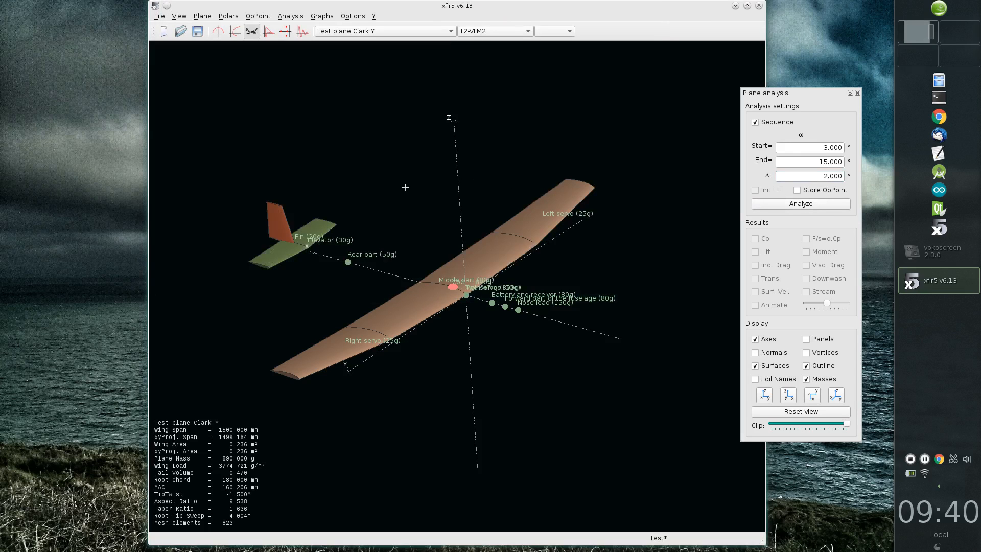
Display the polar graphs and give the Clark Y plane's curve filled round point markers and a thicker line
click(235, 30)
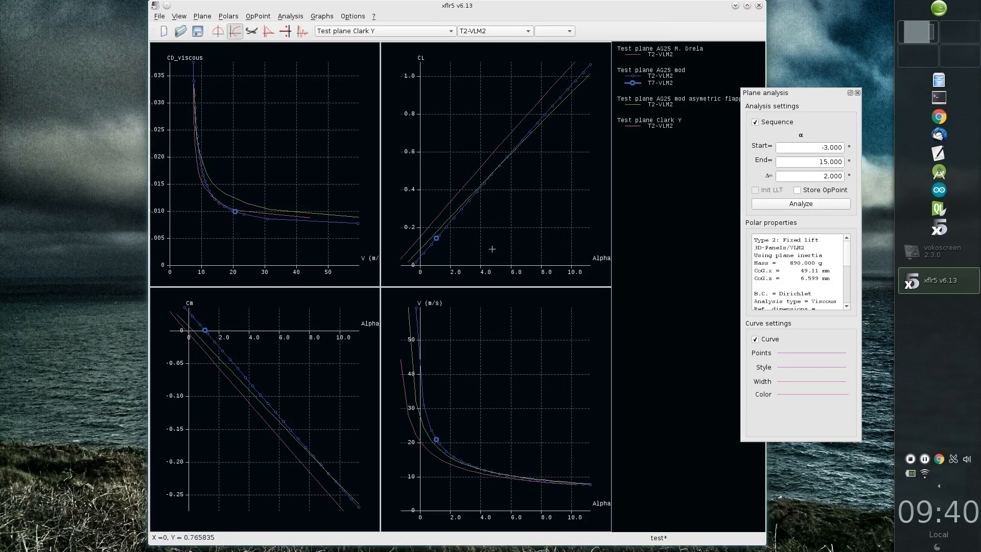
click(810, 367)
click(812, 377)
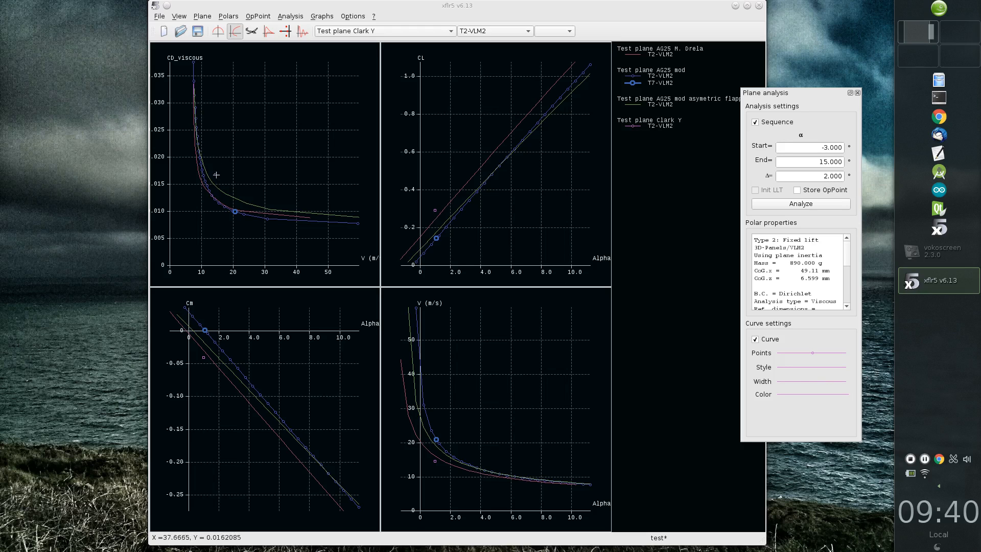
click(801, 381)
click(806, 380)
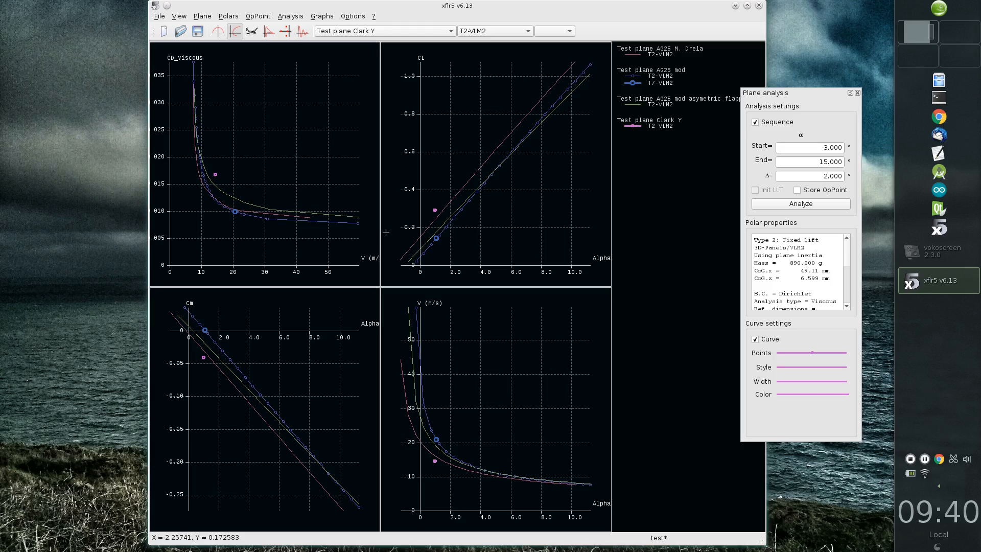
Open the analysis log file and examine its entries on skipped angles and the speed calculated for each alpha
key(l)
drag(291, 65, 458, 6)
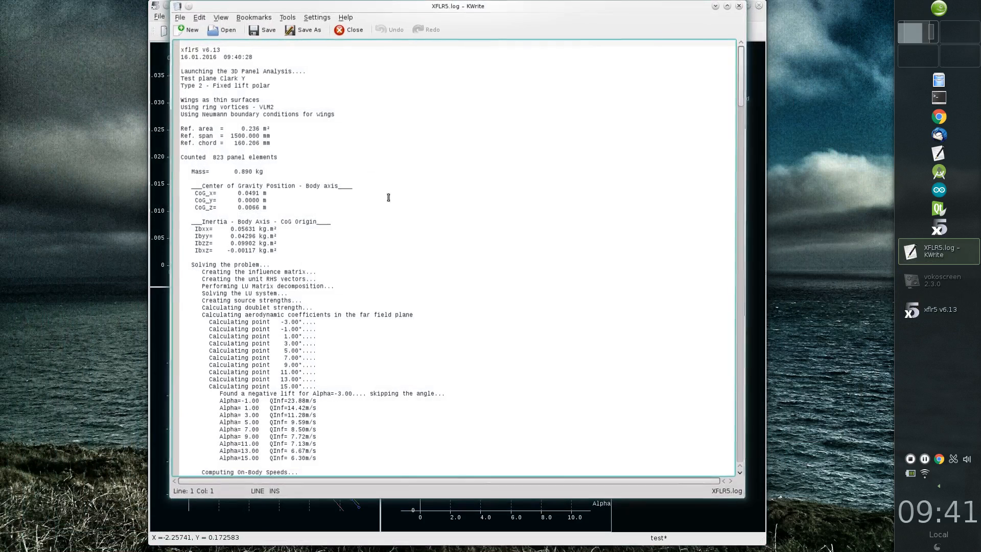
scroll(400, 221, down, 2)
scroll(401, 220, down, 3)
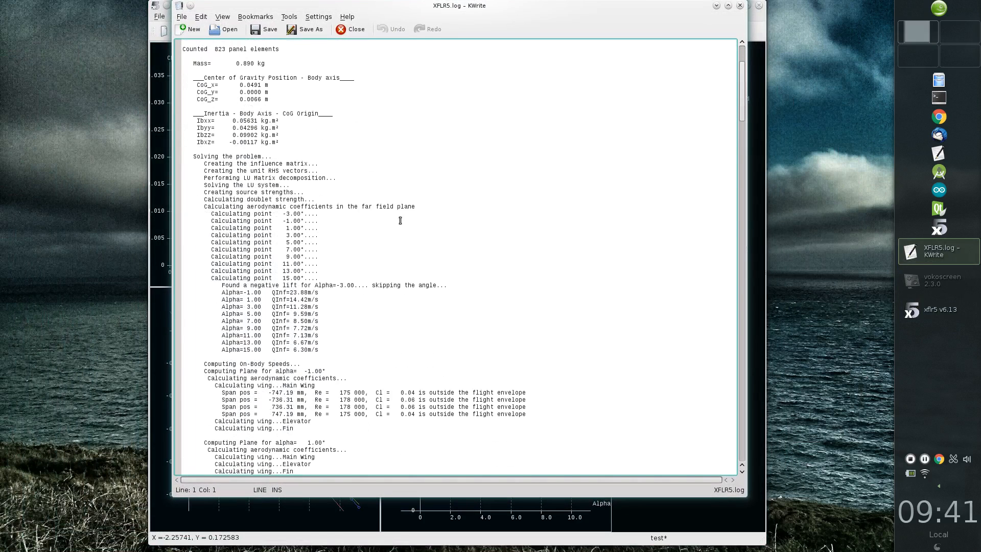
click(462, 284)
drag(462, 284, 190, 286)
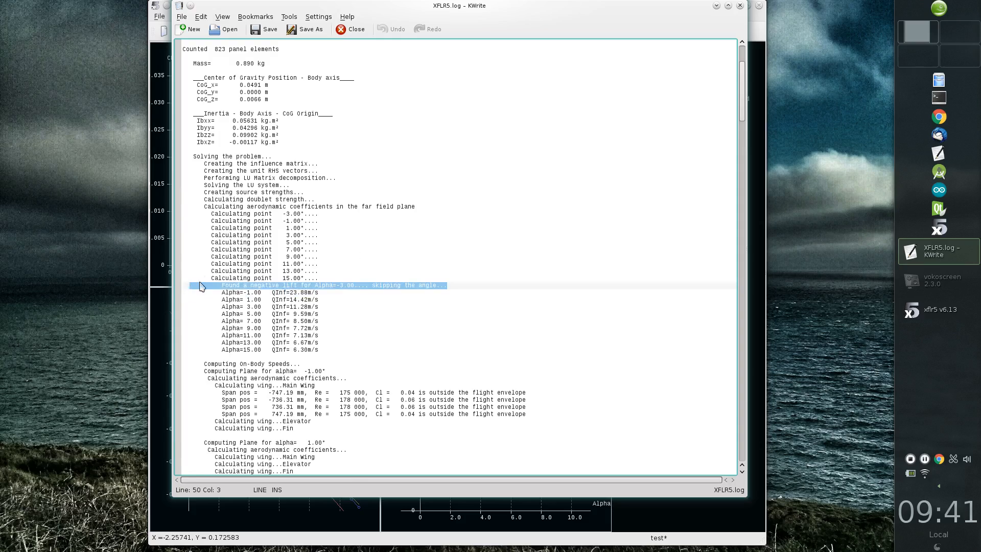
drag(347, 3, 442, 18)
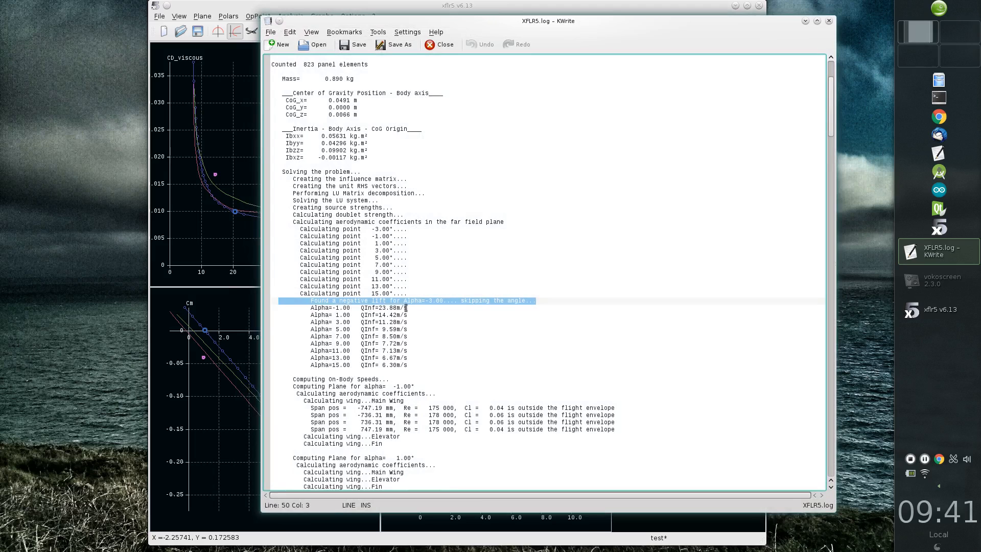
drag(330, 308, 300, 308)
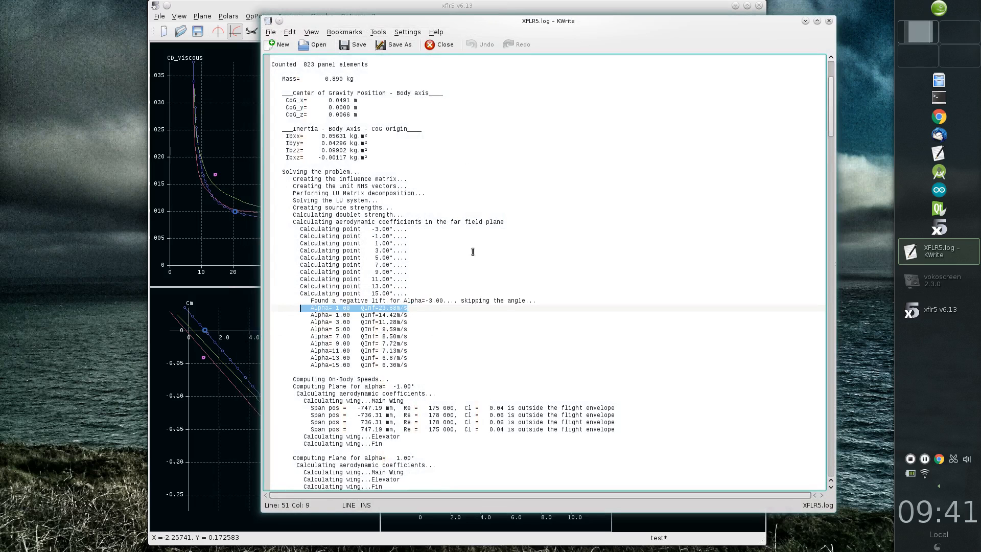
Examine the log's main wing span positions for each alpha against the flight envelope
scroll(513, 190, down, 18)
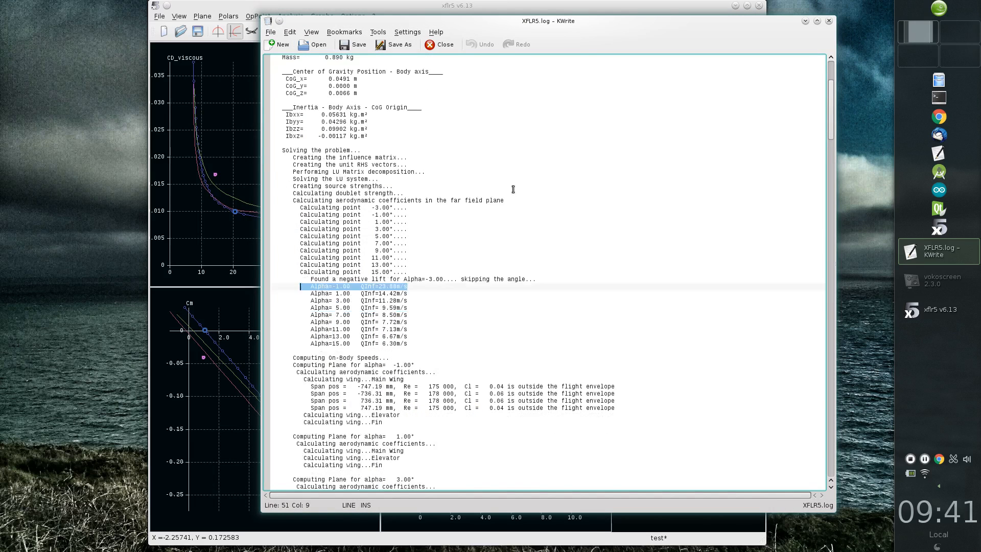
scroll(513, 189, up, 5)
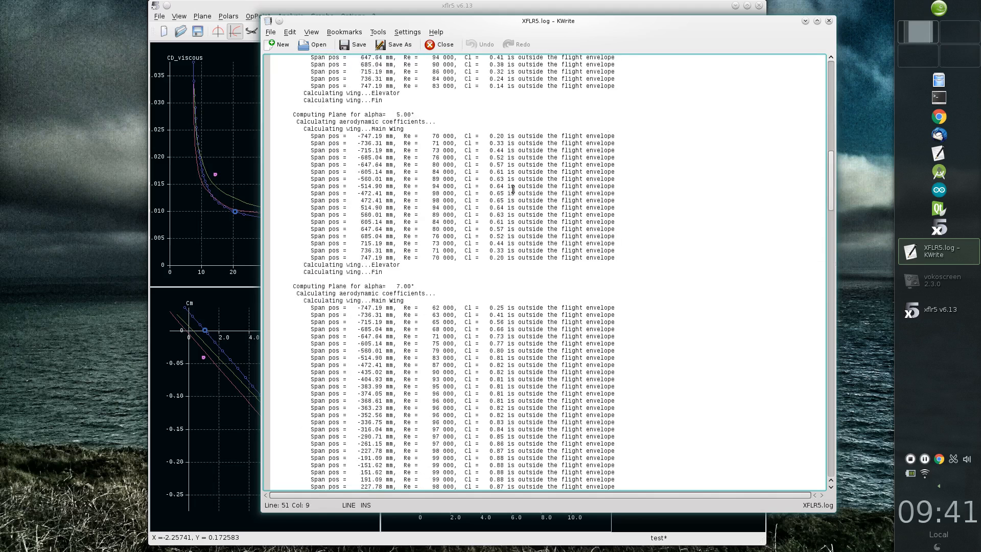
click(356, 128)
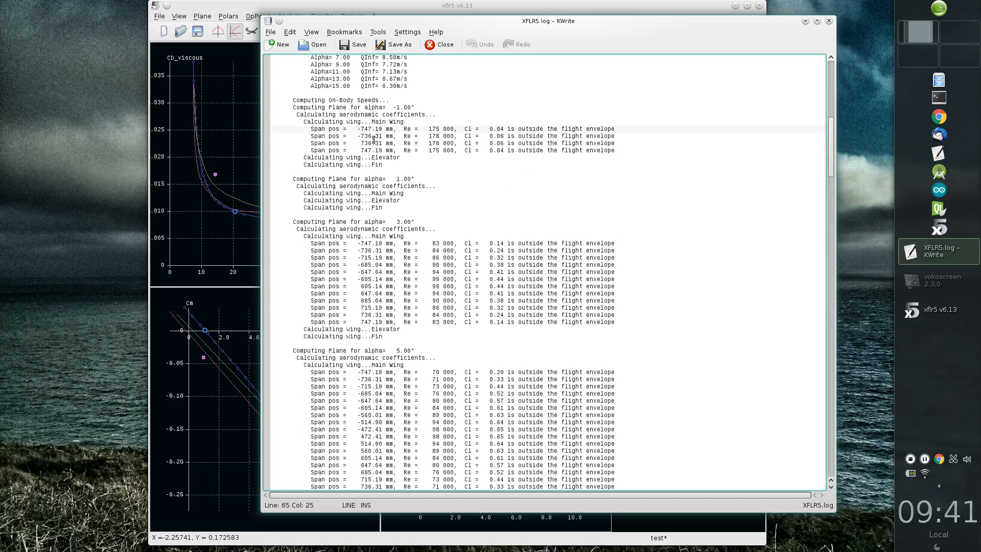
Examine the log's Re and Cl entries outside the flight envelope for alpha -1°, and close the log
drag(319, 123, 454, 129)
drag(464, 128, 504, 128)
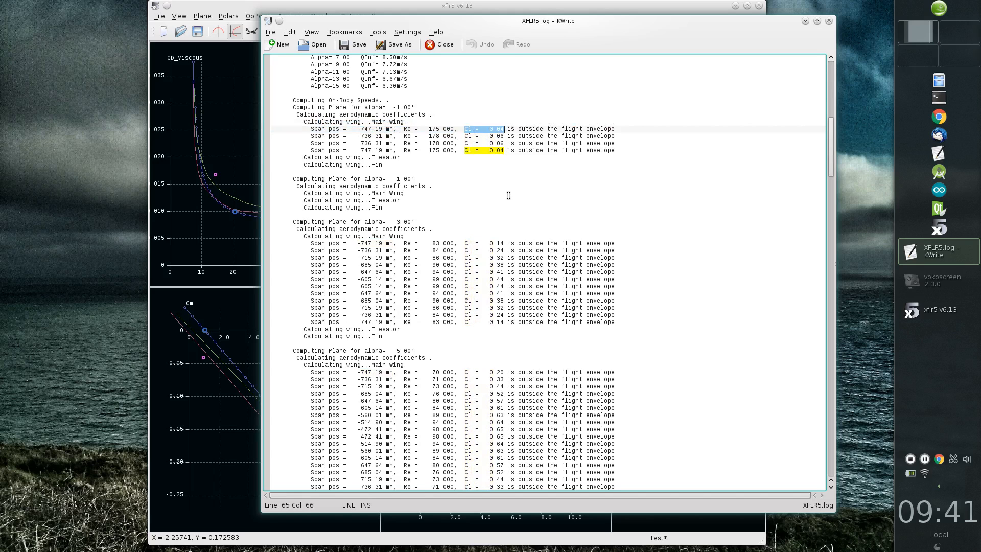
drag(508, 130, 626, 127)
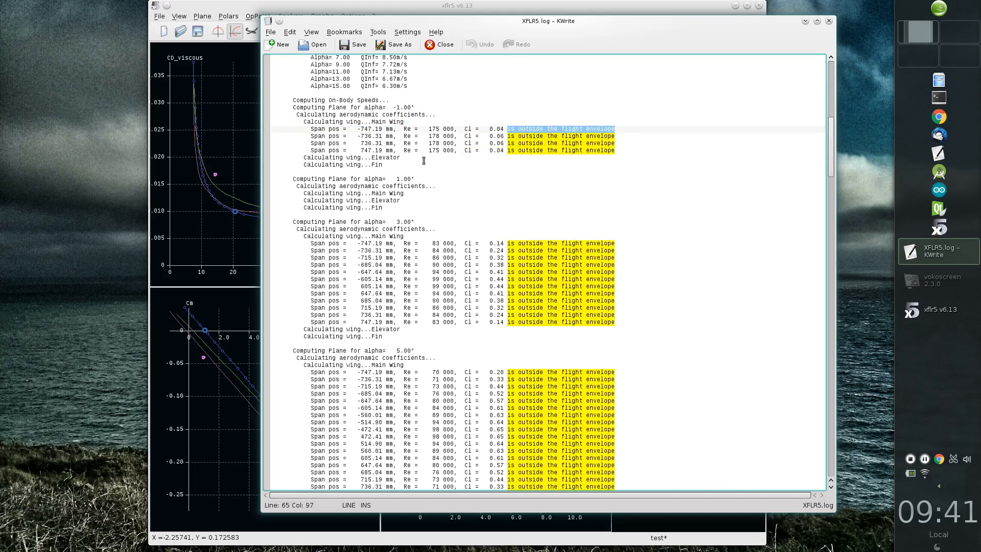
click(570, 135)
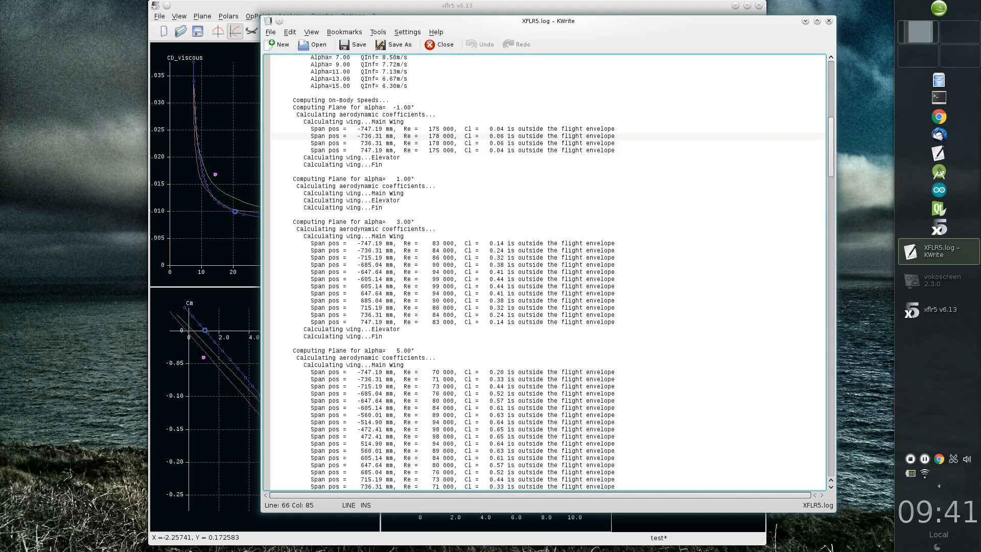
key(ctrl+q)
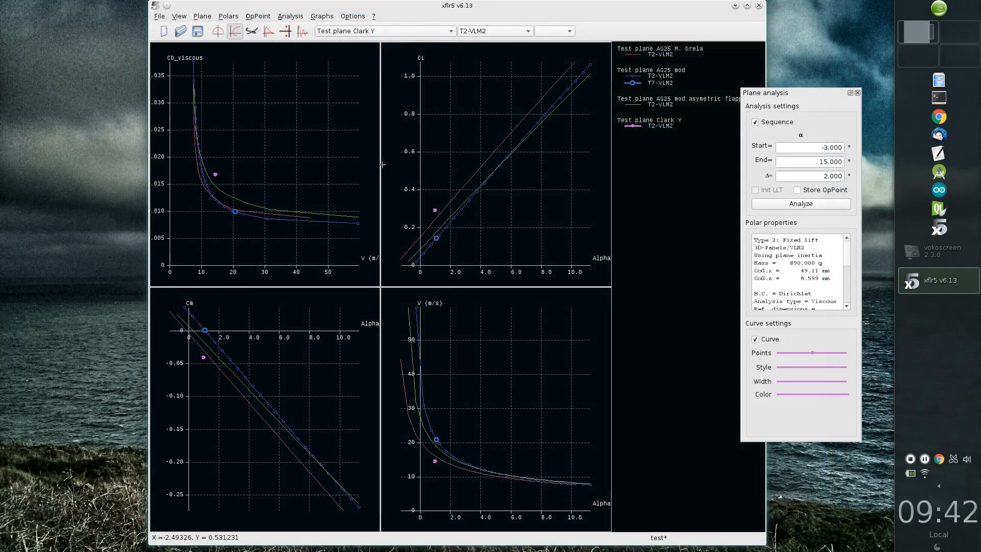
Return to direct foil analysis and analyze the Clark Y airfoil's Re 300,000 polar as a sequence from 0 to -10°
key(ctrl+5)
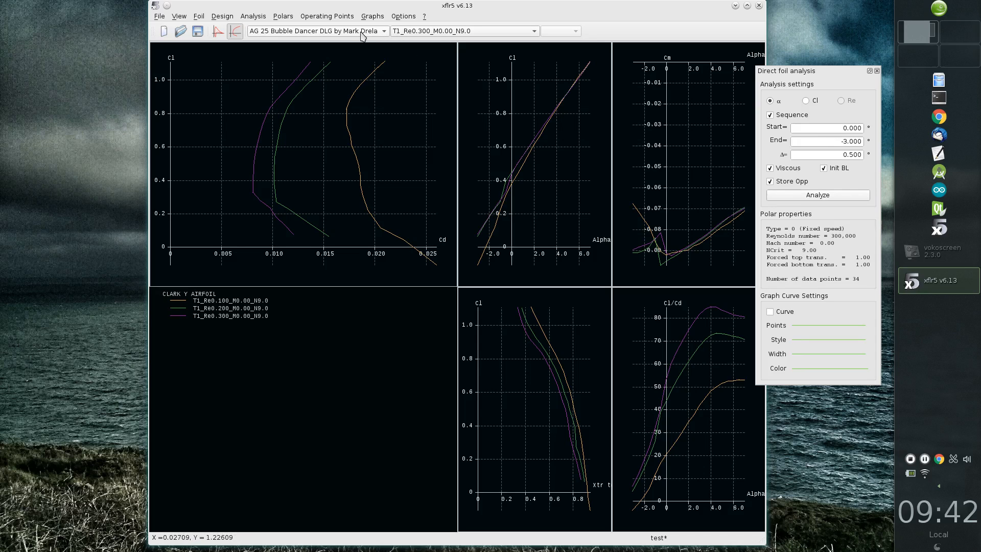
click(300, 32)
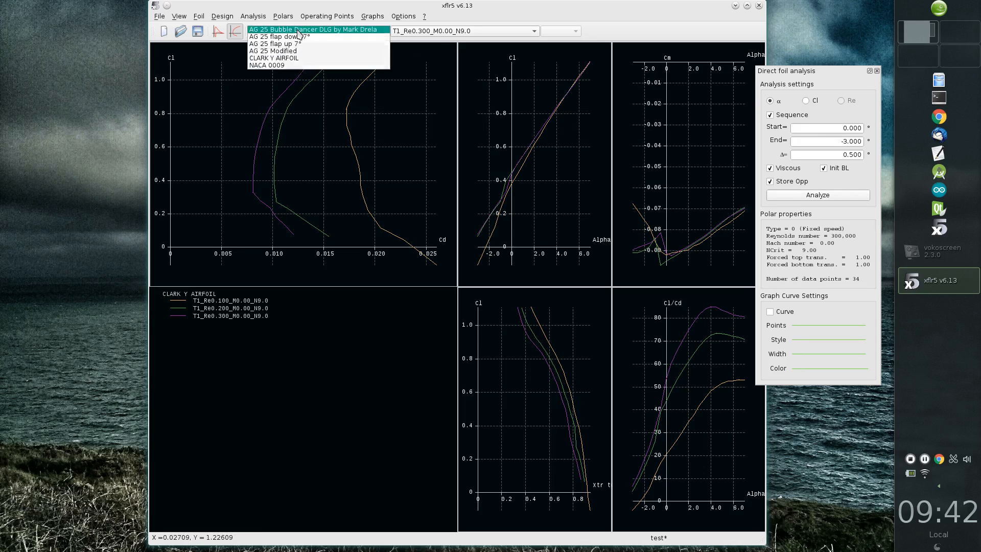
click(284, 59)
drag(846, 142, 841, 143)
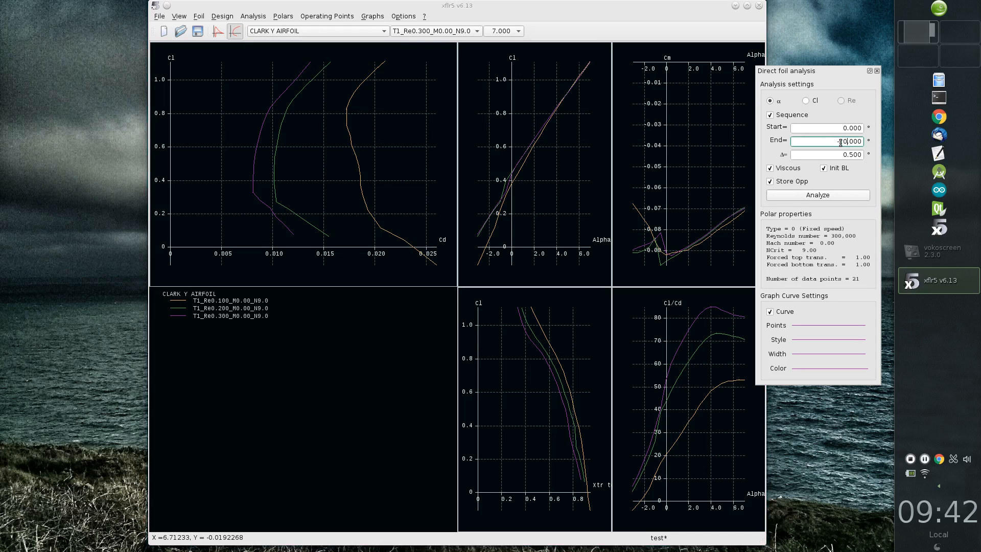
text(-10)
click(849, 198)
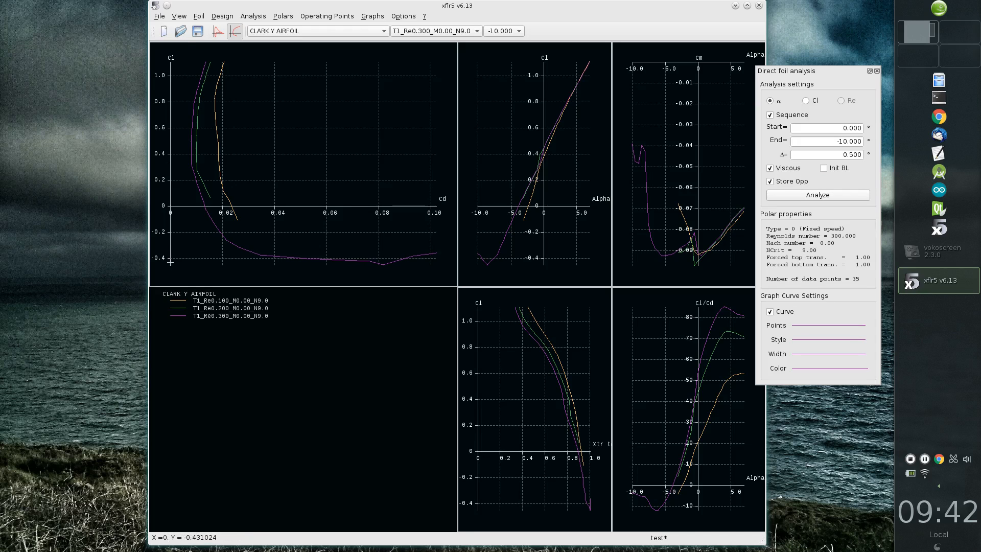
Analyze the Clark Y airfoil's Re 200,000 polar as a sequence from 0 to -7°
click(422, 30)
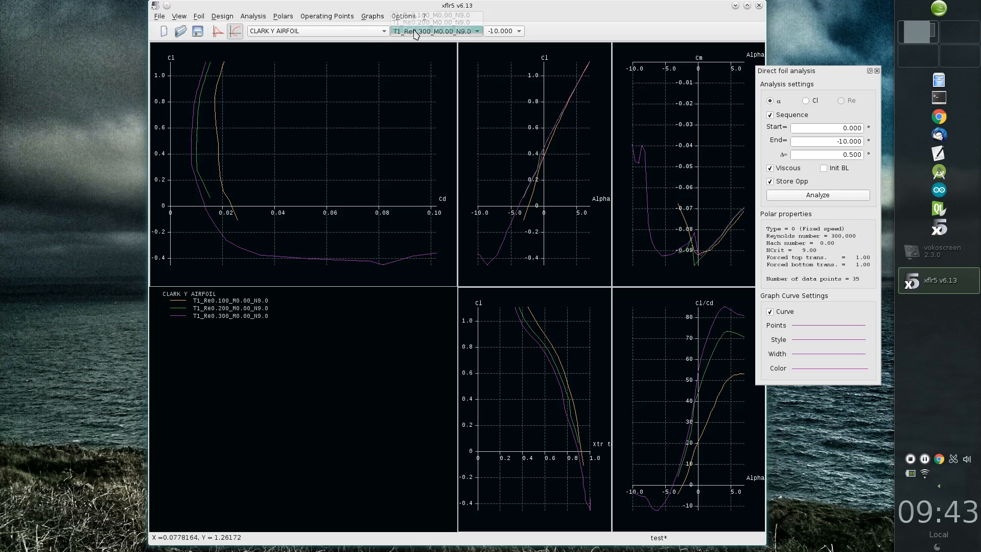
click(424, 23)
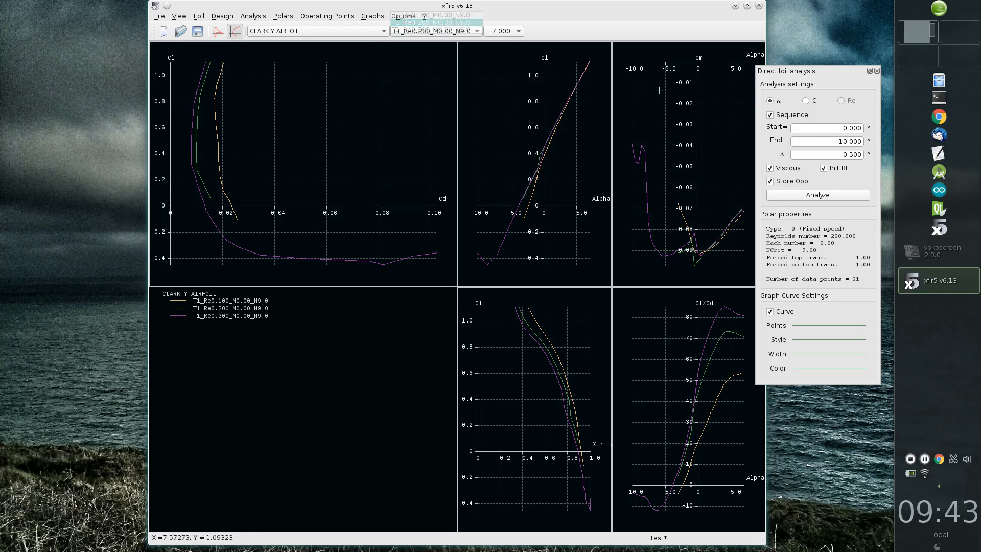
click(842, 141)
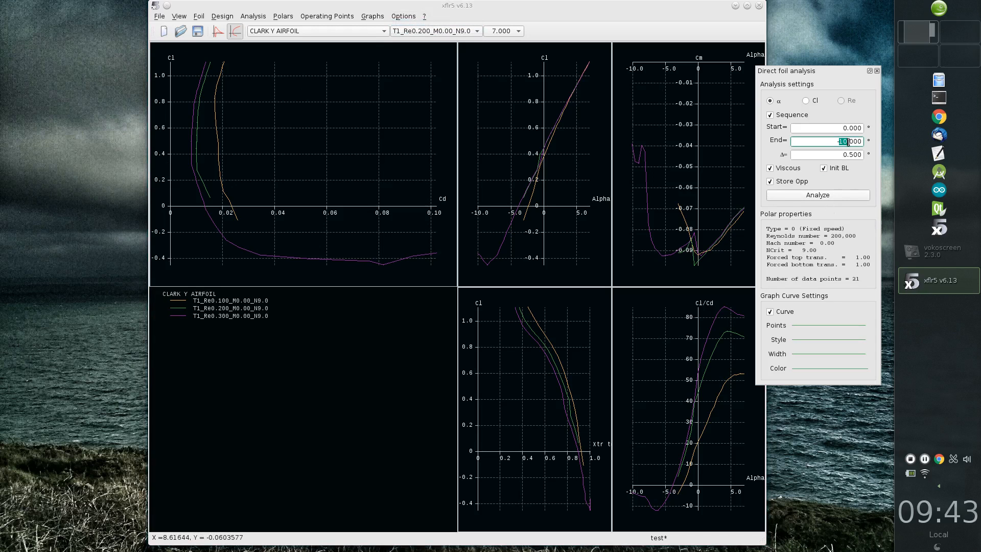
click(834, 196)
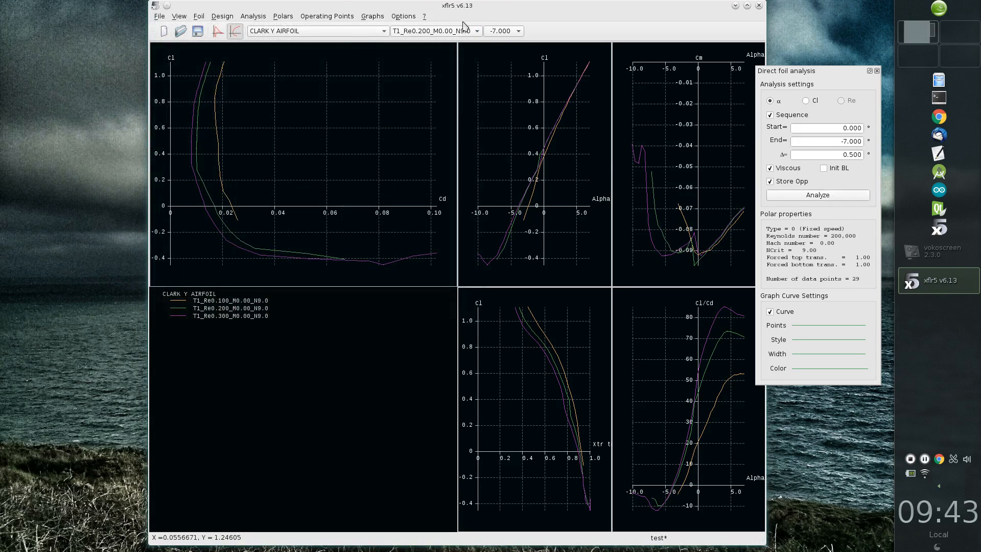
Run the same 0 to -7° sequence on the Clark Y airfoil's Re 100,000 polar
click(463, 31)
click(435, 23)
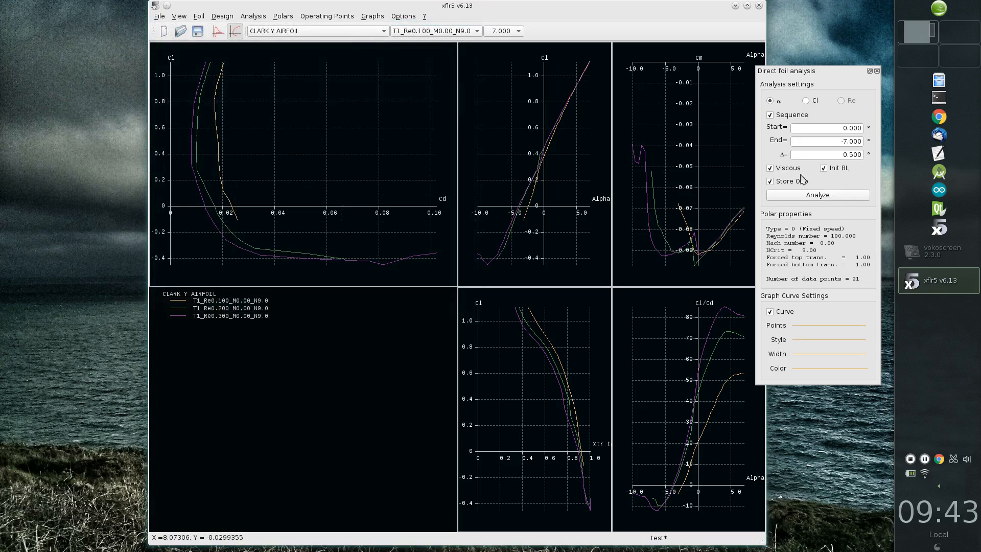
click(816, 196)
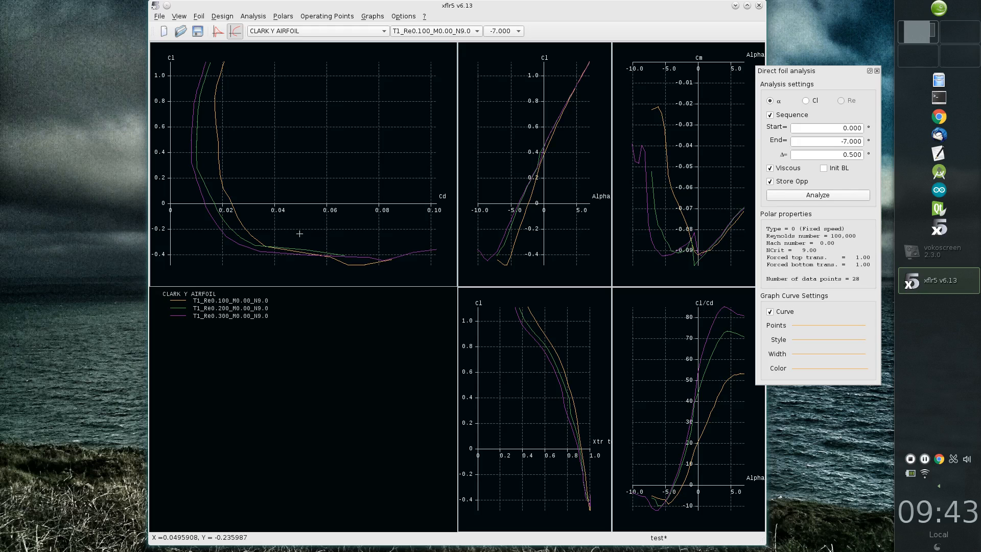
Return to the plane analysis, rerun the Clark Y plane's T2-VLM2 sequence and open the analysis log
key(ctrl+6)
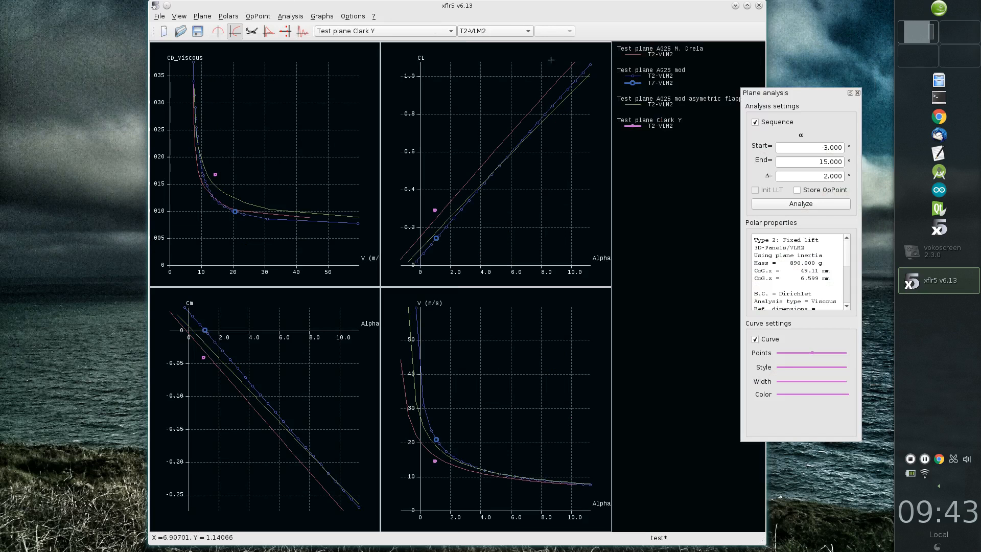
click(819, 207)
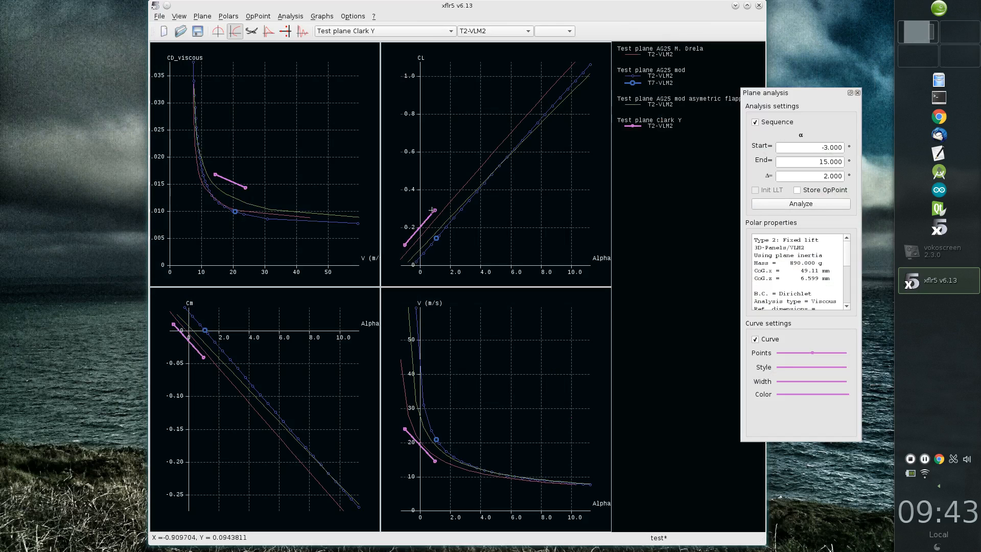
key(l)
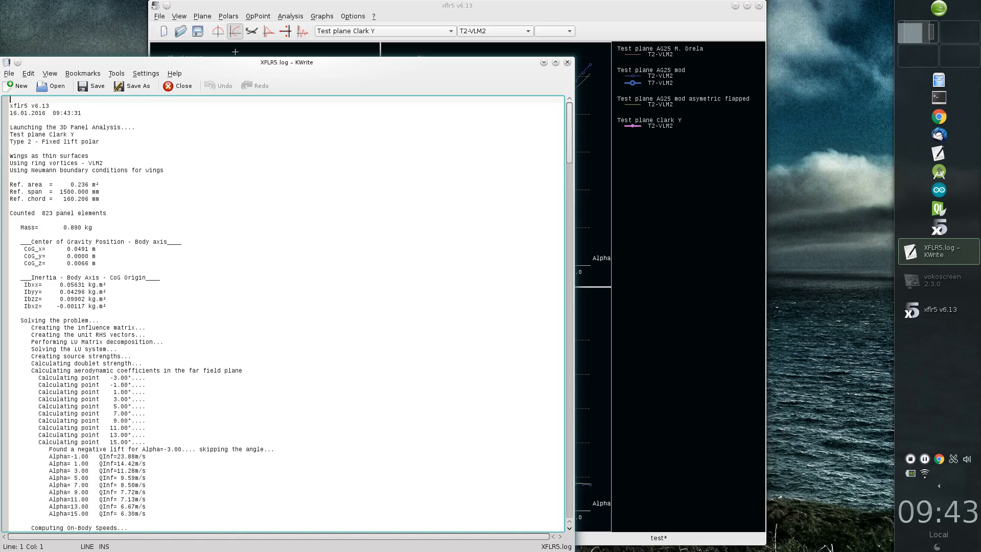
Examine the log's span positions, Re and Cl outside the flight envelope for alpha 3°, and close the log
drag(237, 66, 401, 23)
scroll(423, 318, down, 13)
click(280, 214)
click(273, 277)
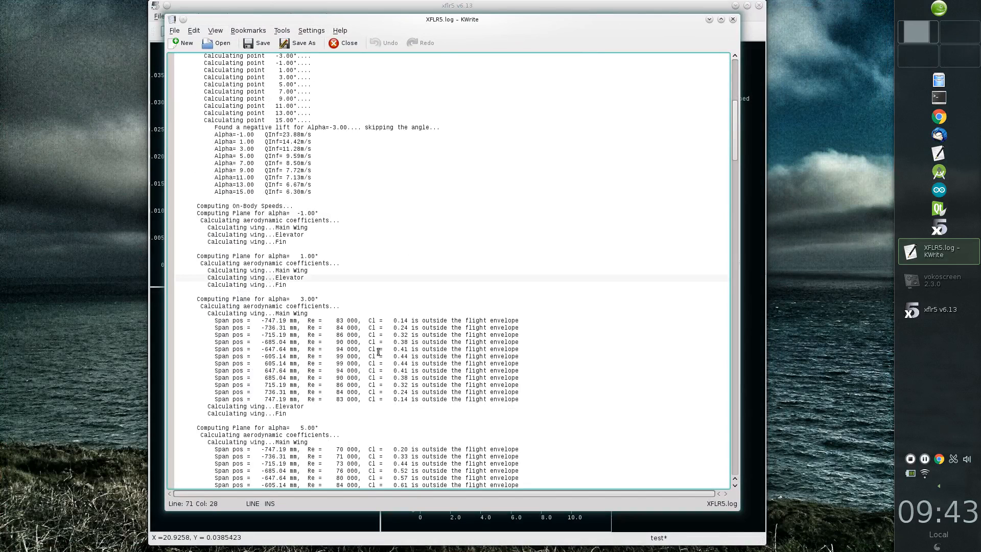
drag(308, 321, 360, 320)
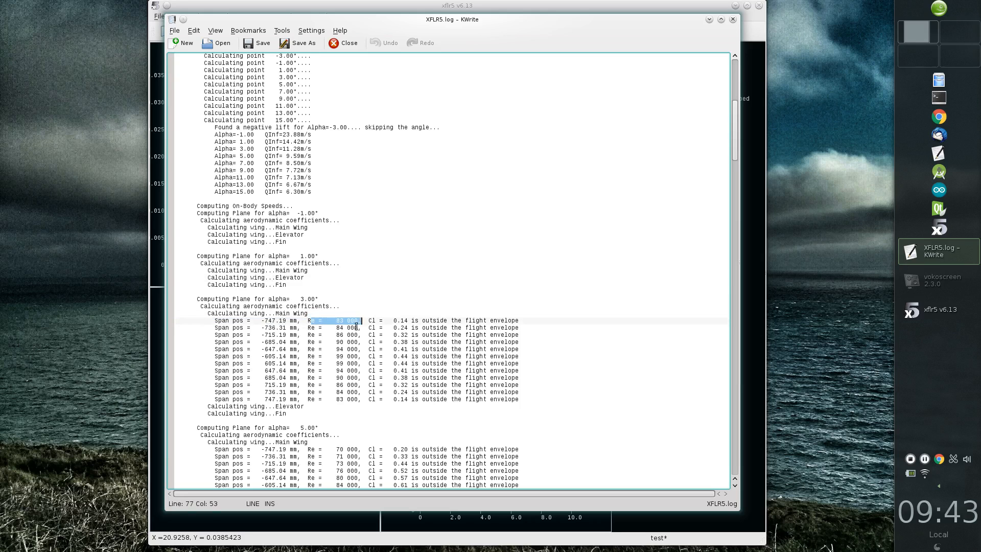
drag(262, 321, 297, 321)
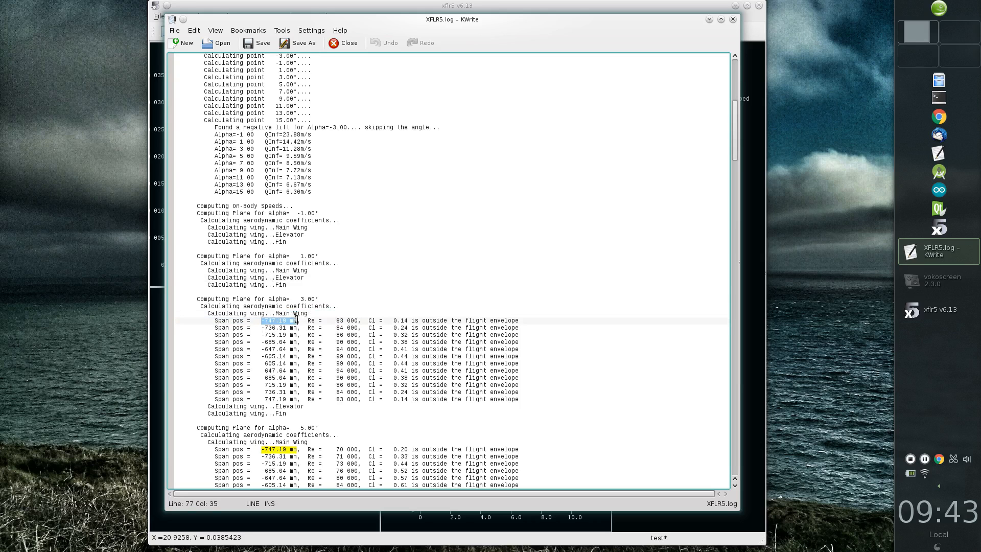
click(359, 320)
drag(359, 320, 308, 318)
drag(412, 321, 367, 322)
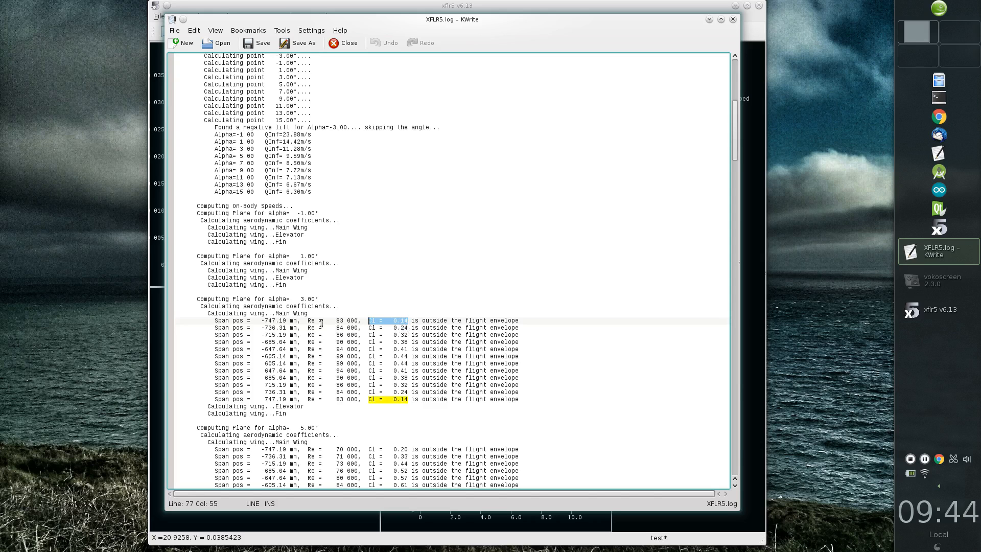
drag(306, 321, 411, 321)
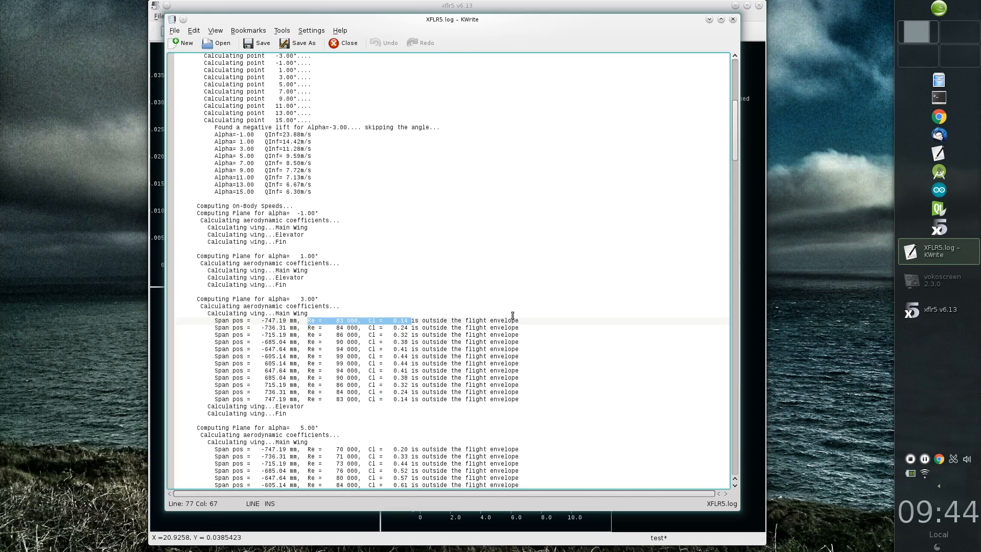
key(alt+F4)
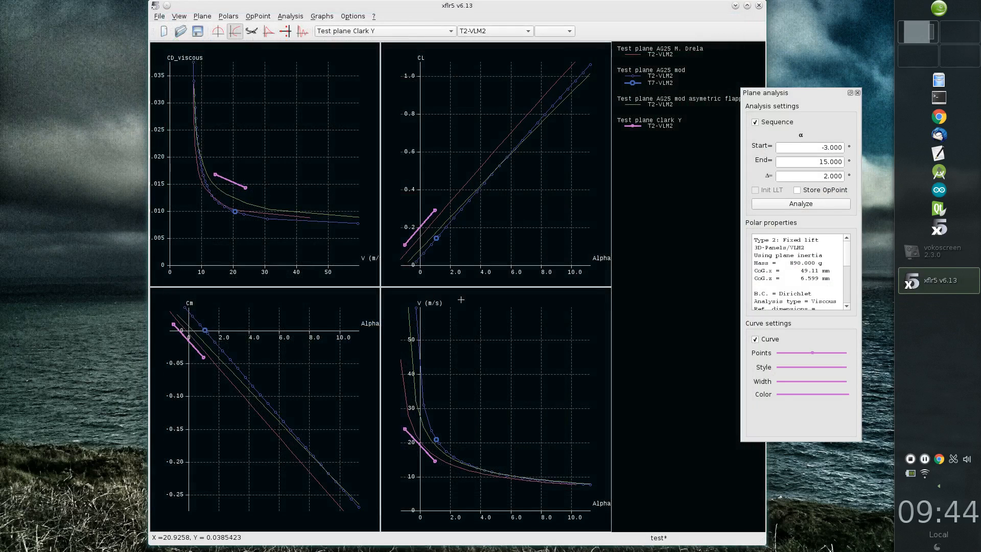
Define a Type 1 analysis at Reynolds 50,000 for the AG 25 Bubble Dancer foil and run it from 0 to -7°
key(ctrl+5)
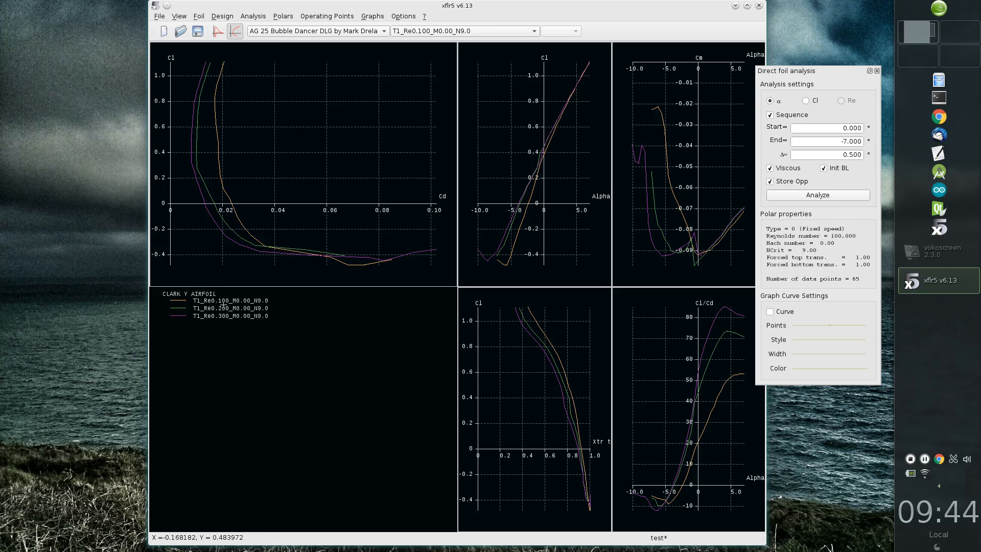
key(F6)
drag(429, 306, 409, 306)
text(50,000)
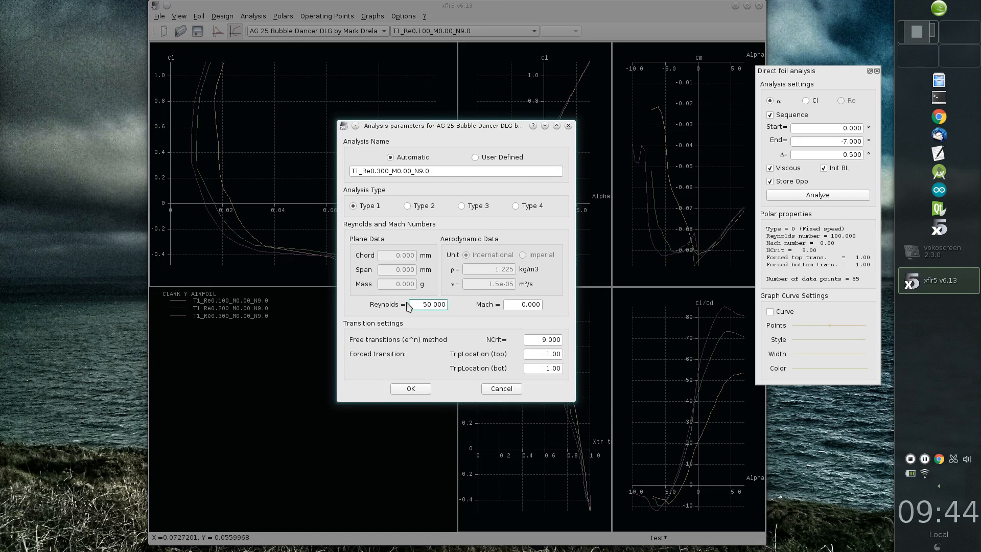
click(410, 390)
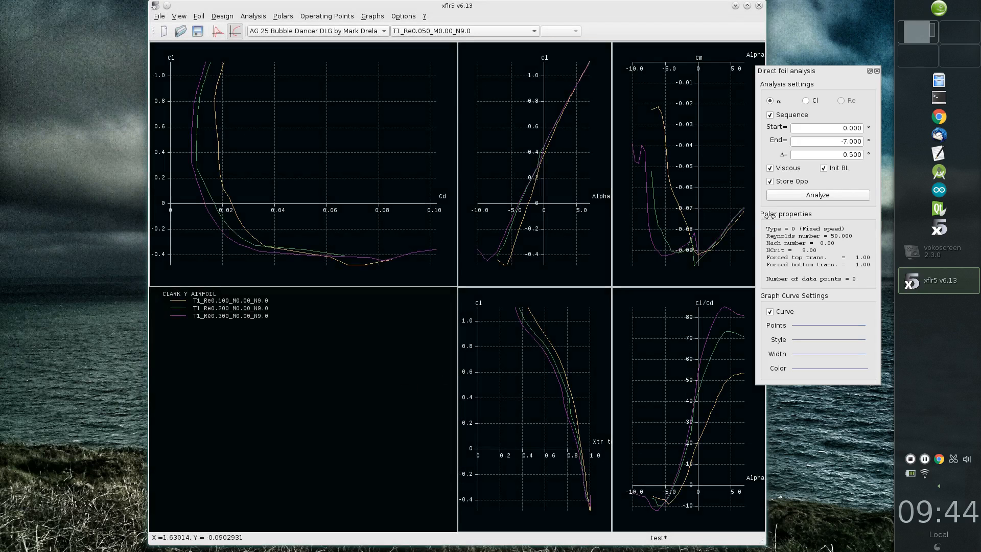
click(815, 197)
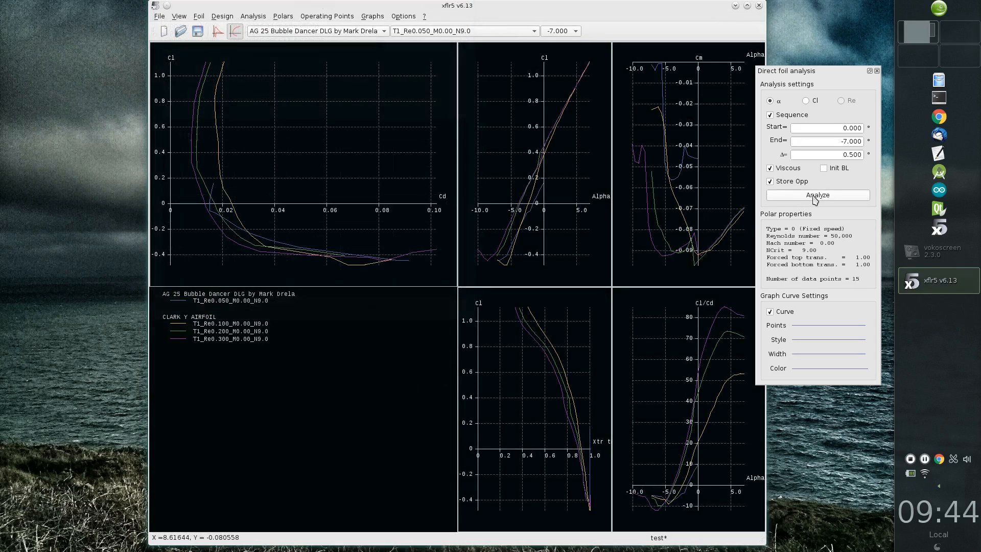
Set the sequence start to 10° and rerun the AG 25 foil's Re 50,000 analysis
drag(840, 128, 913, 131)
text(10)
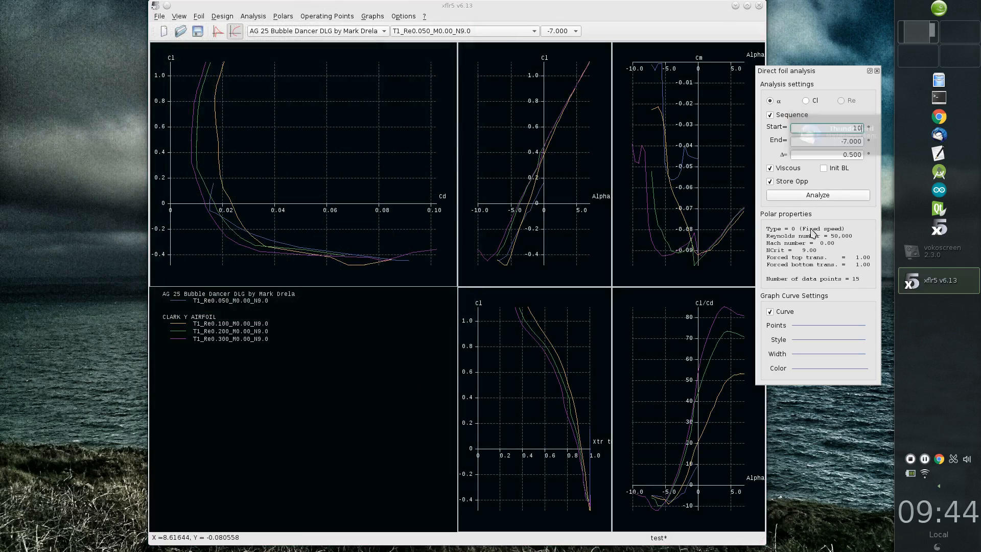
click(807, 197)
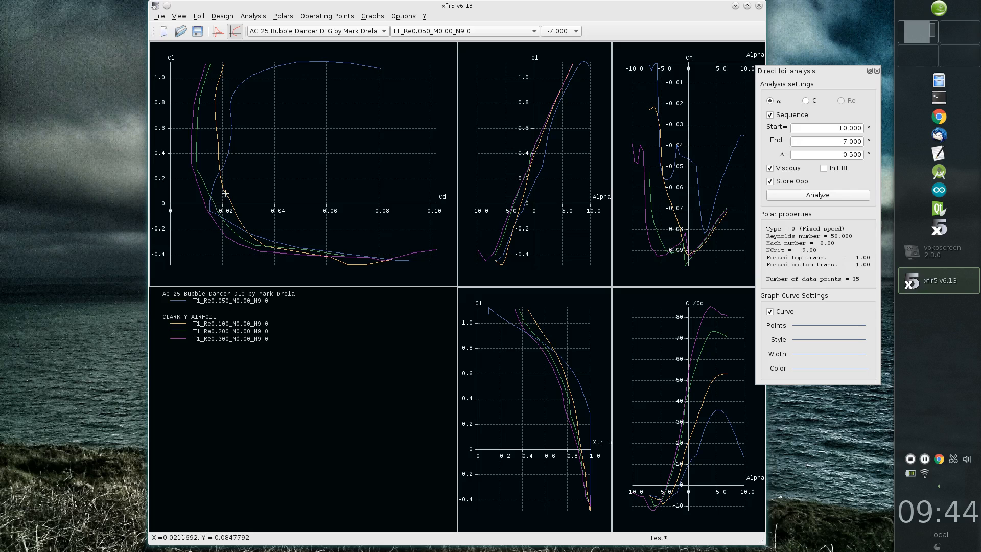
Delete the AG 25 foil's Re 50,000 polar
right_click(333, 138)
mouse_move(403, 157)
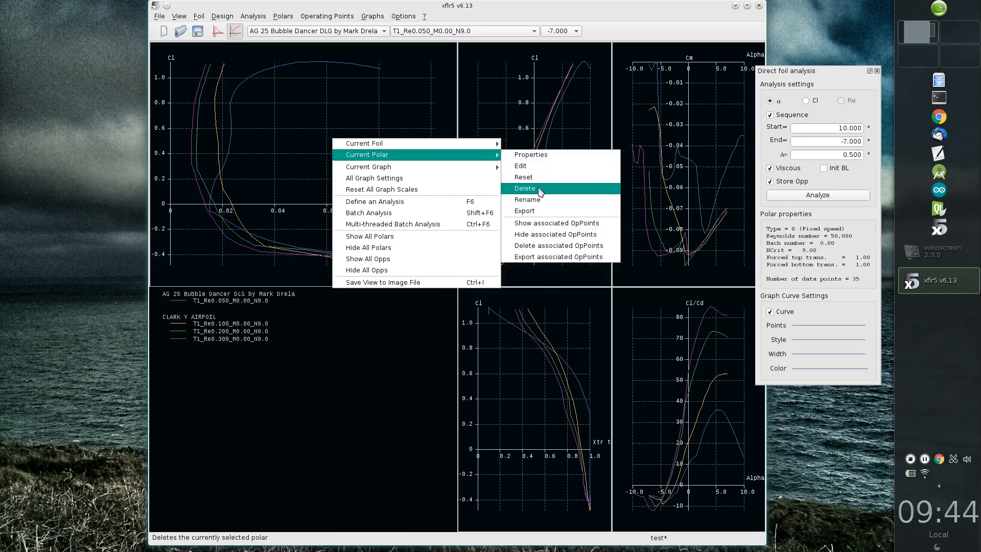
click(542, 188)
click(429, 279)
Define a Type 1 analysis at Reynolds 50,000 for the Clark Y airfoil and run it from 10 to -7°
click(254, 31)
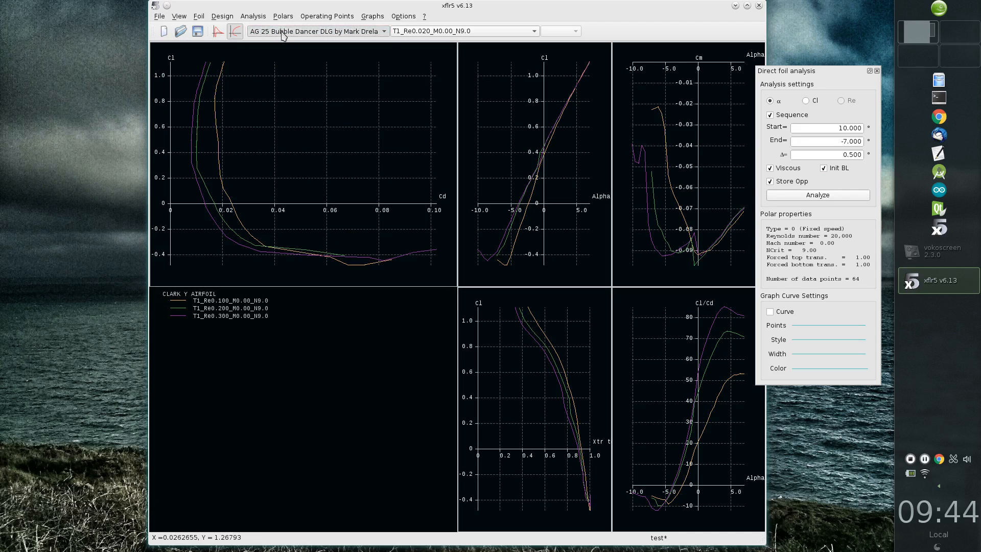
click(296, 62)
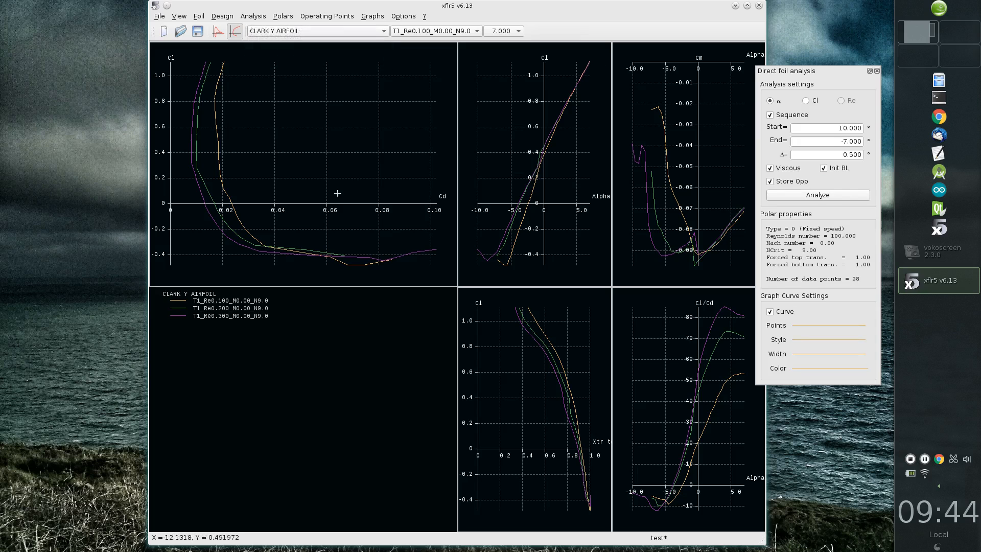
key(F6)
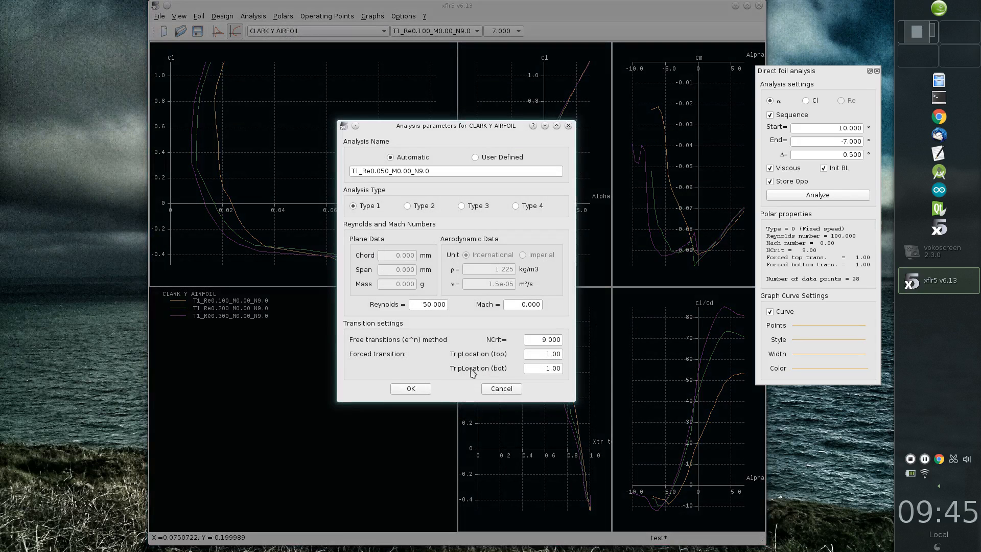
click(411, 389)
click(843, 197)
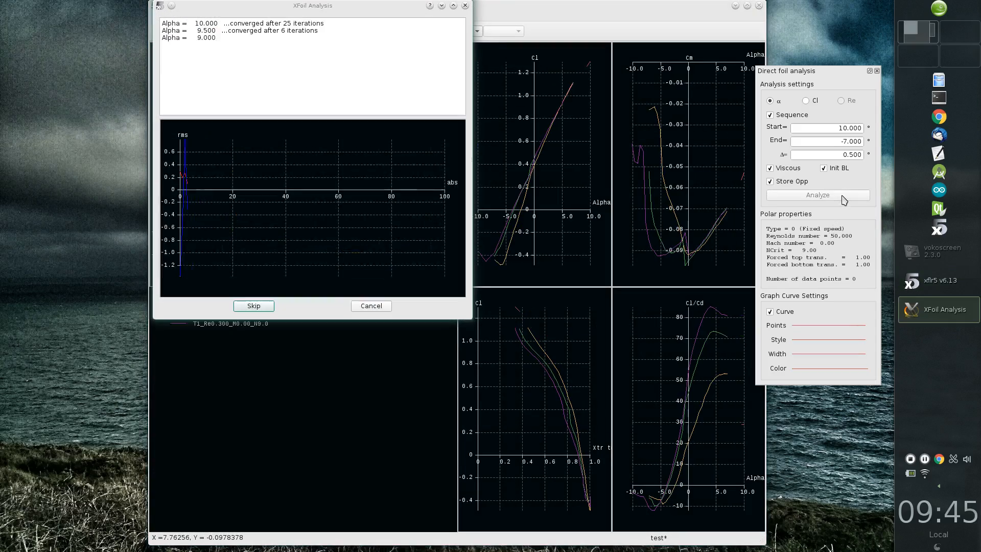
mouse_move(399, 13)
mouse_down()
mouse_move(552, 145)
mouse_move(392, 16)
mouse_move(391, 0)
mouse_up()
double_click(394, 4)
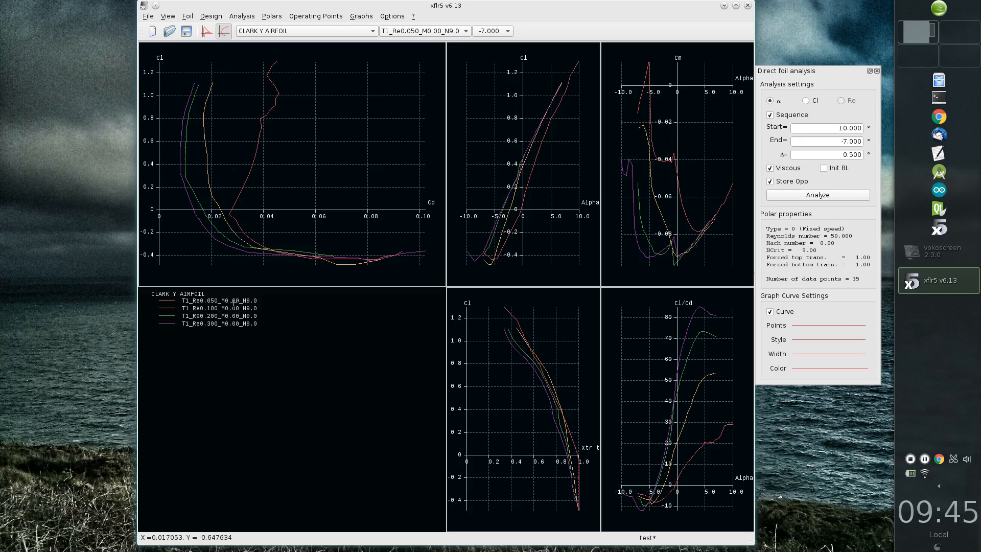
Rerun the T2-VLM2 analysis of the Clark Y test plane from -3 to 15° and open its log file
key(ctrl+6)
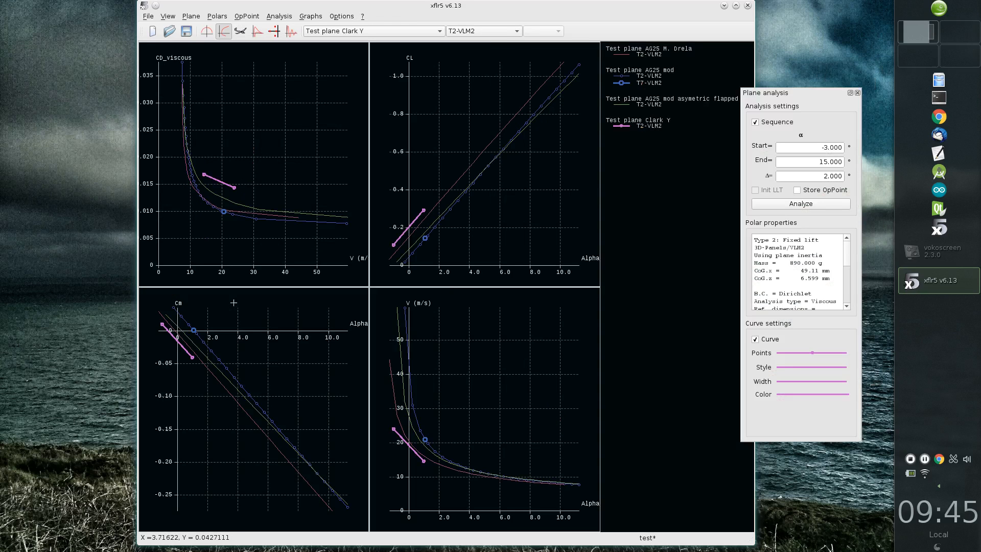
click(776, 207)
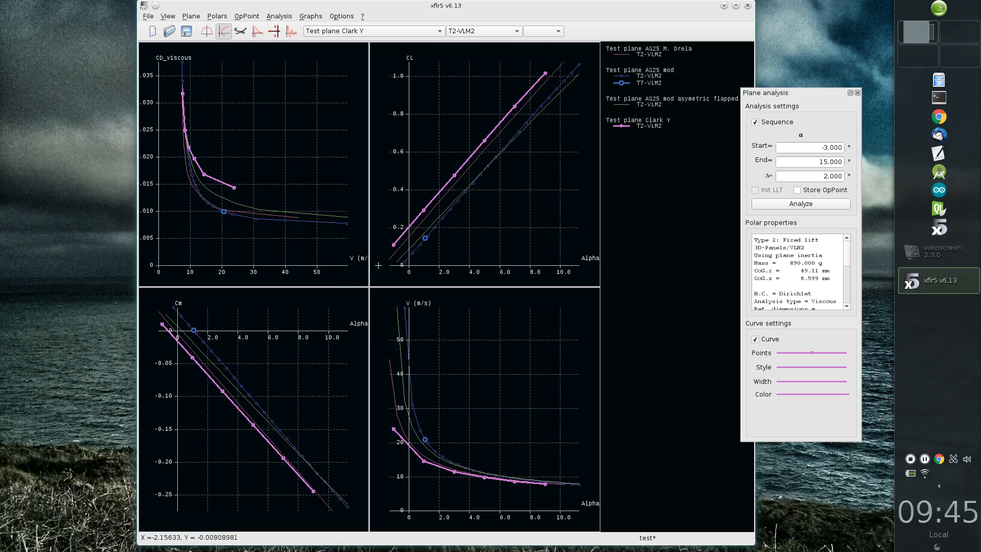
key(l)
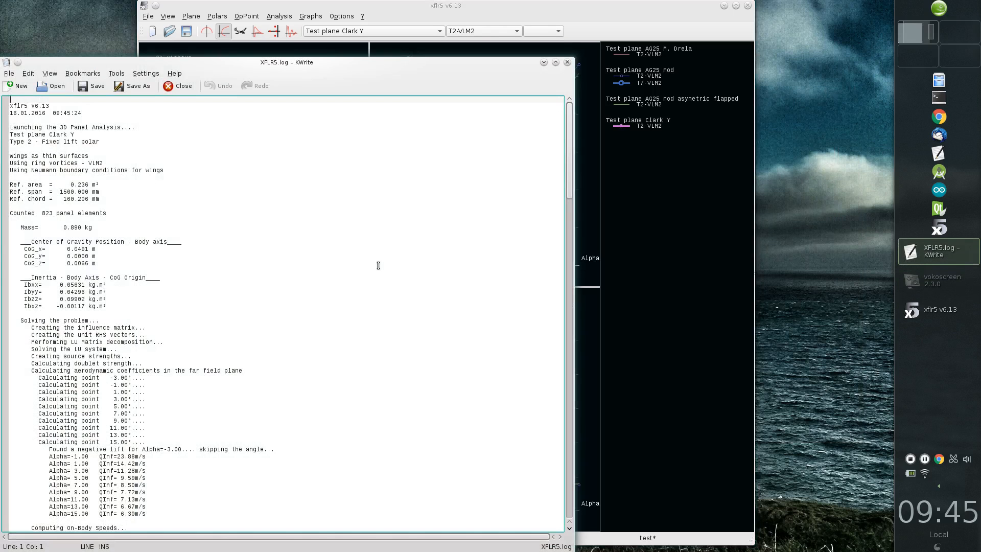
drag(335, 63, 432, 22)
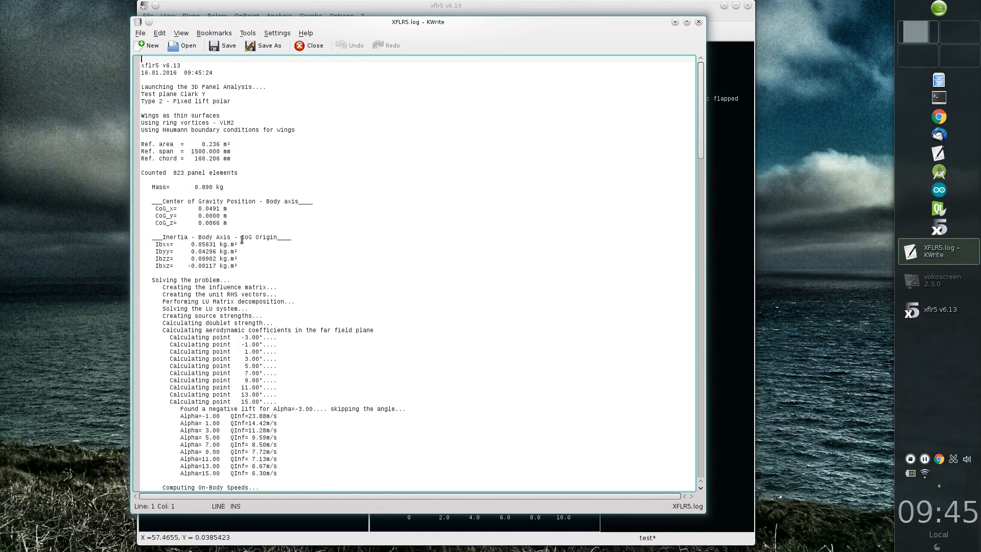
Examine the log's entries for alpha -3° and the main wing's Reynolds and Cl values at alpha 11°
drag(238, 338, 270, 339)
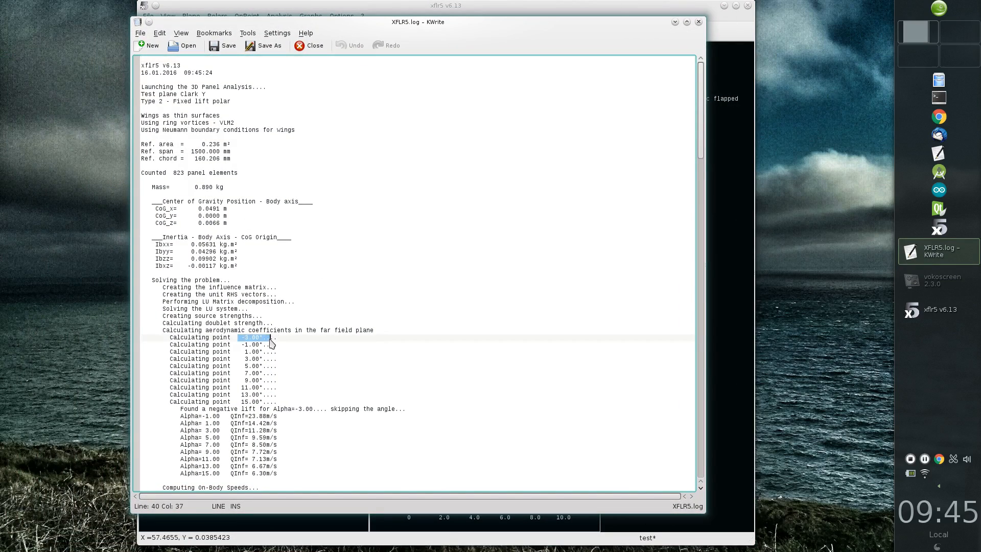
drag(255, 408, 349, 409)
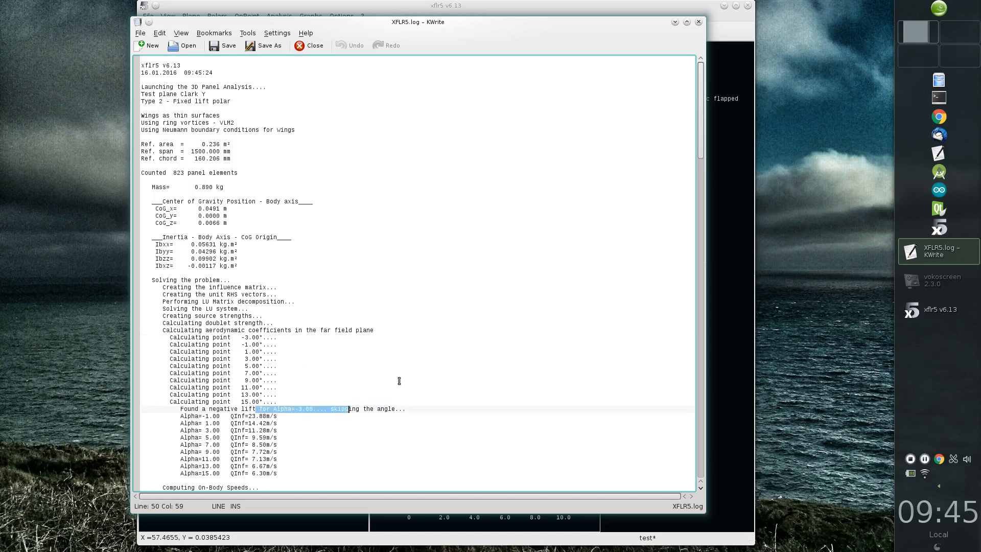
scroll(459, 328, down, 4)
scroll(460, 329, down, 20)
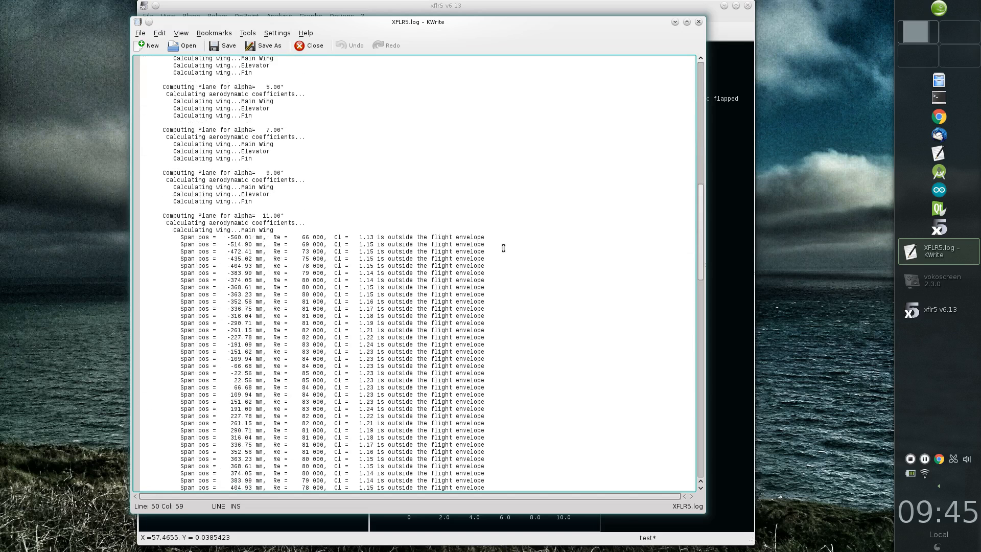
drag(252, 189, 328, 209)
click(333, 237)
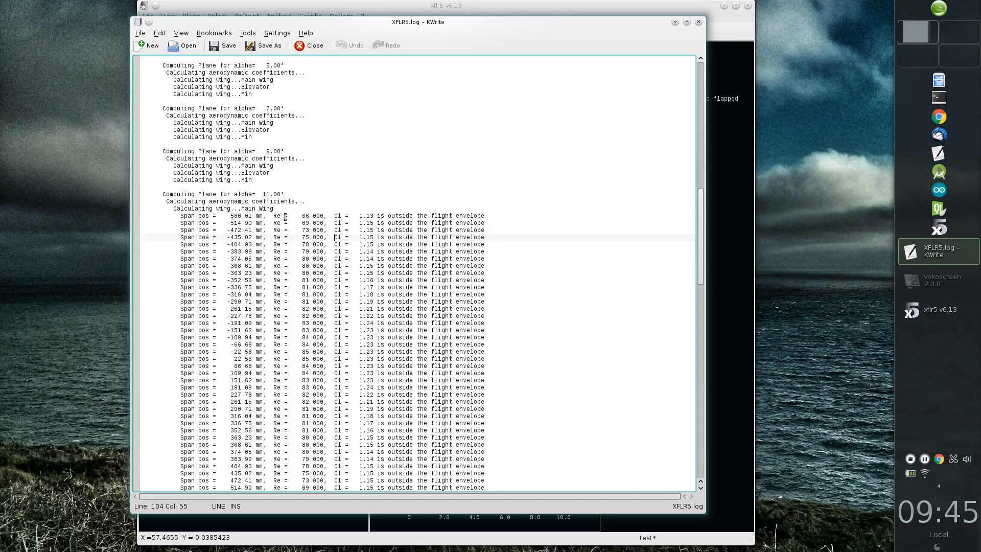
drag(270, 216, 329, 214)
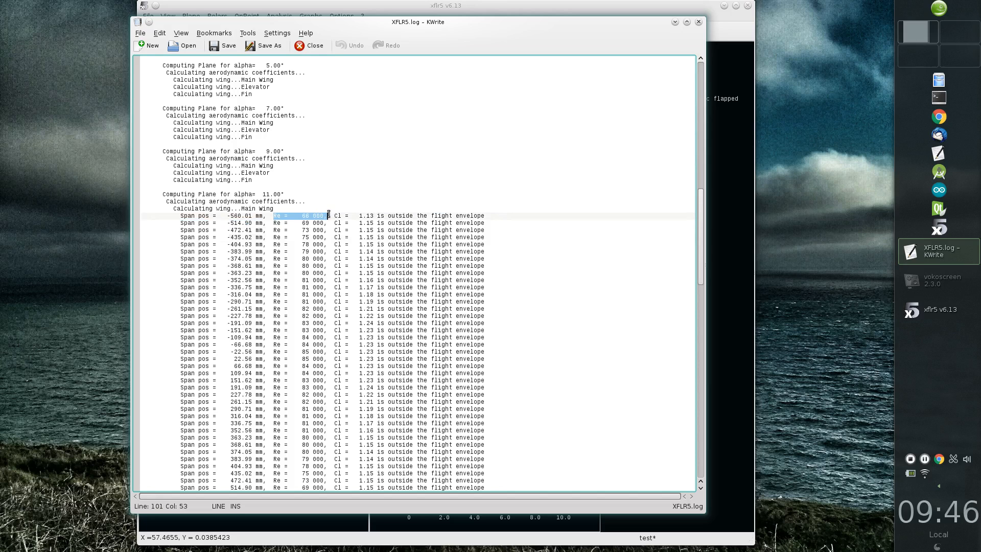
drag(373, 387, 334, 387)
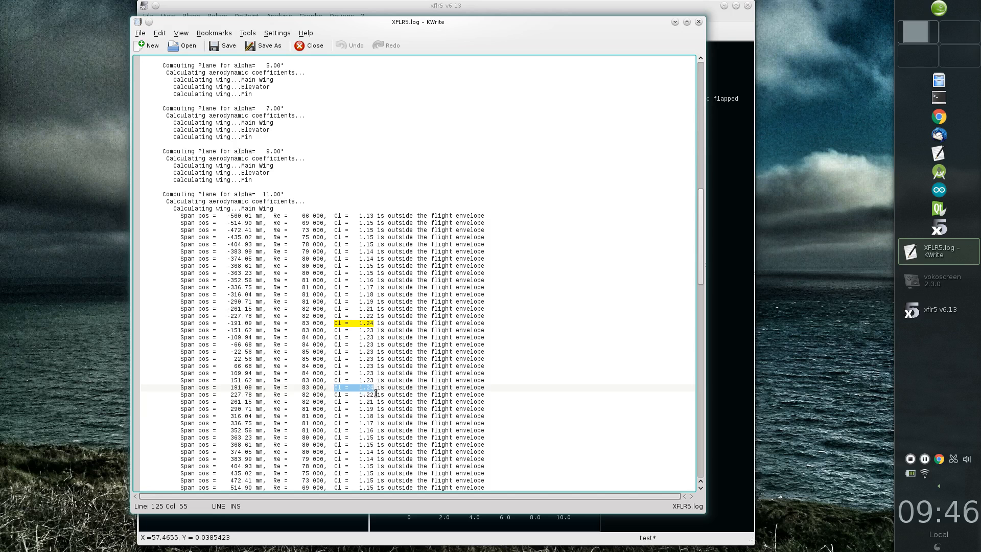
Examine the log's main wing Reynolds and Cl entries for alpha 13° and 15°, and close the log
scroll(444, 325, down, 4)
scroll(445, 325, down, 17)
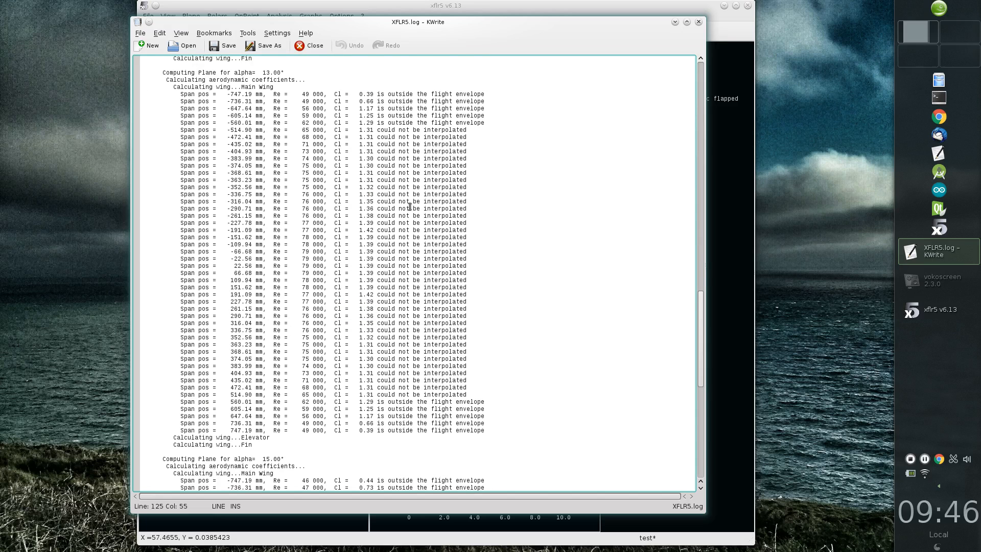
scroll(409, 207, down, 19)
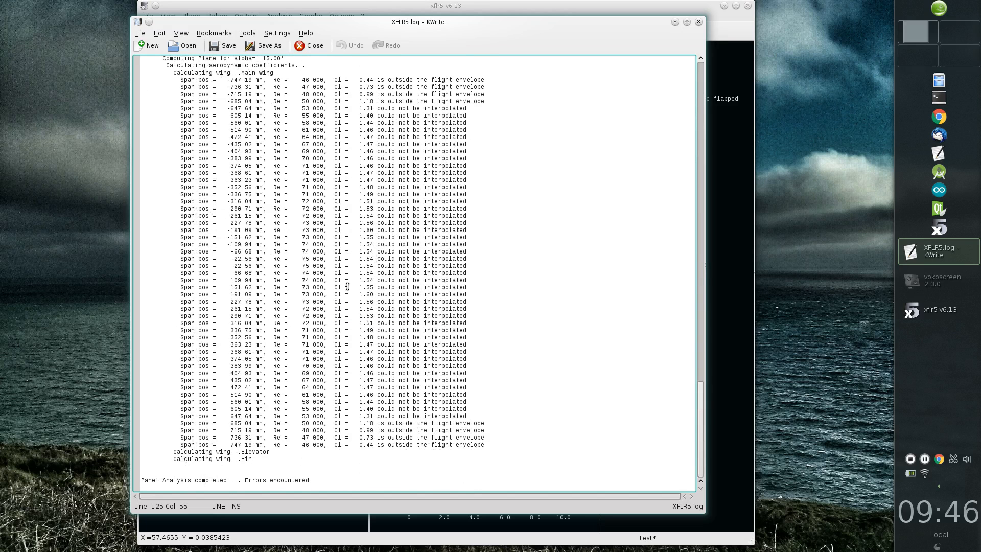
drag(357, 258, 375, 263)
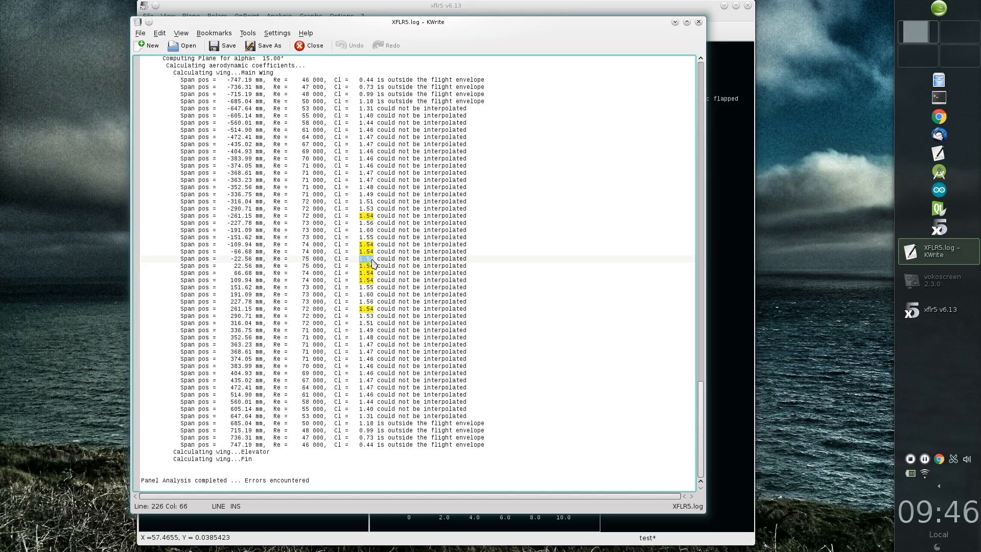
click(356, 259)
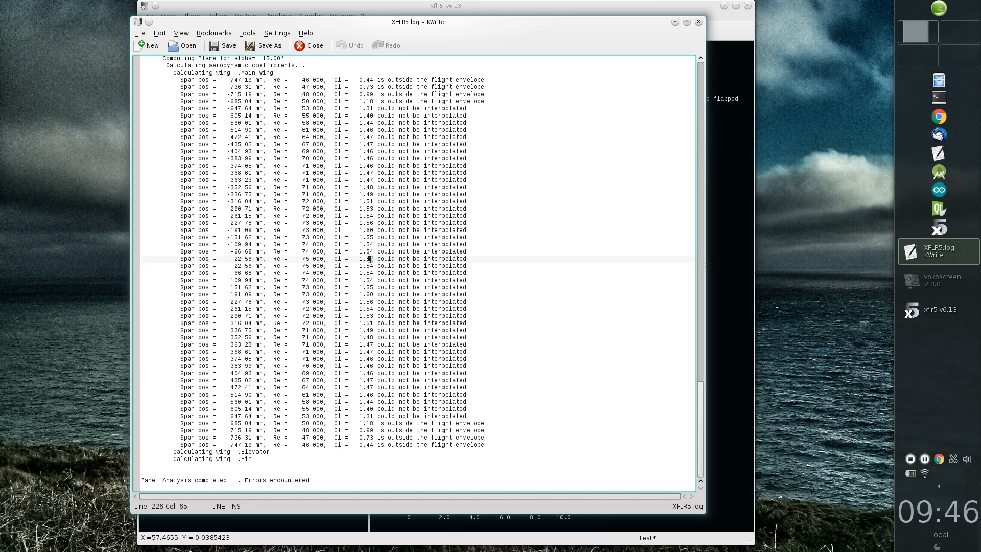
double_click(370, 258)
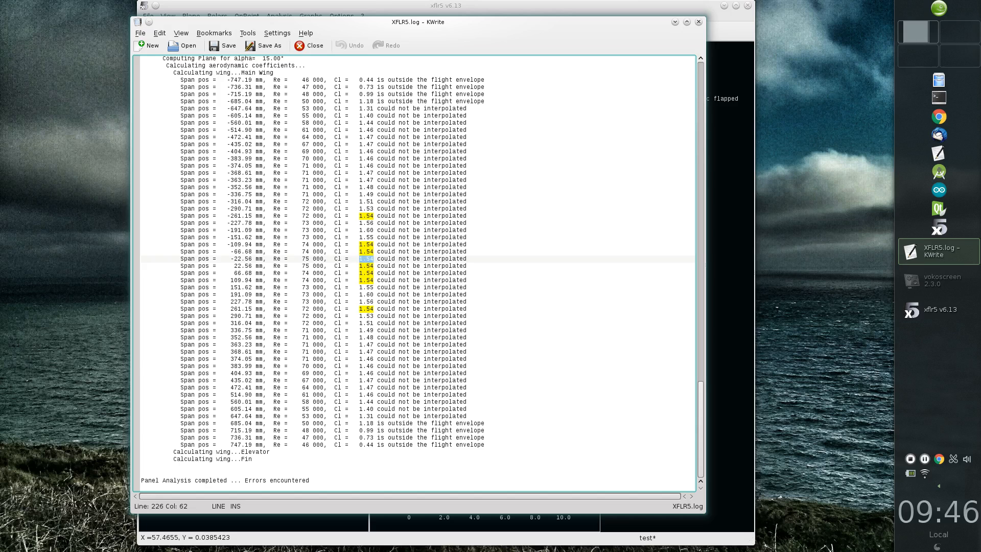
scroll(430, 225, up, 5)
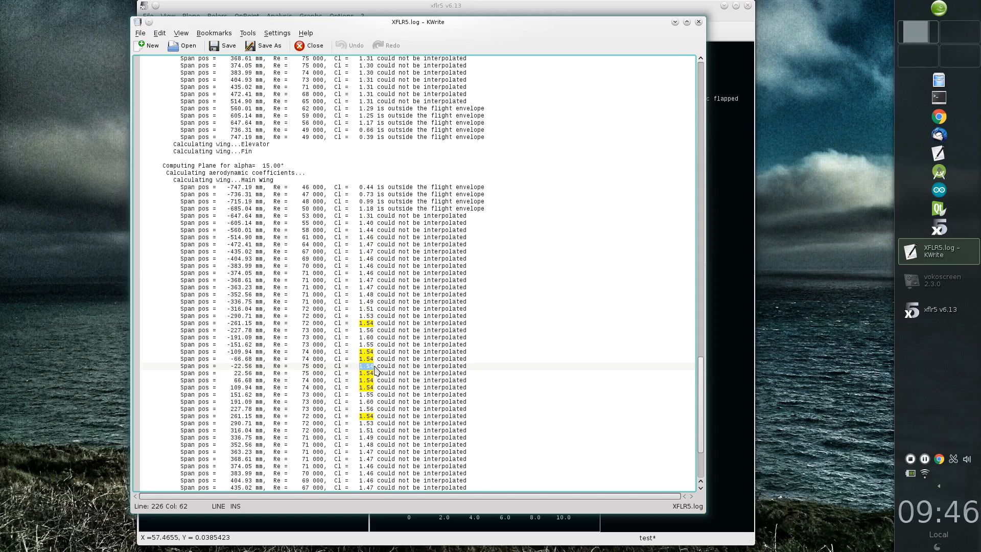
click(376, 366)
drag(375, 366, 334, 365)
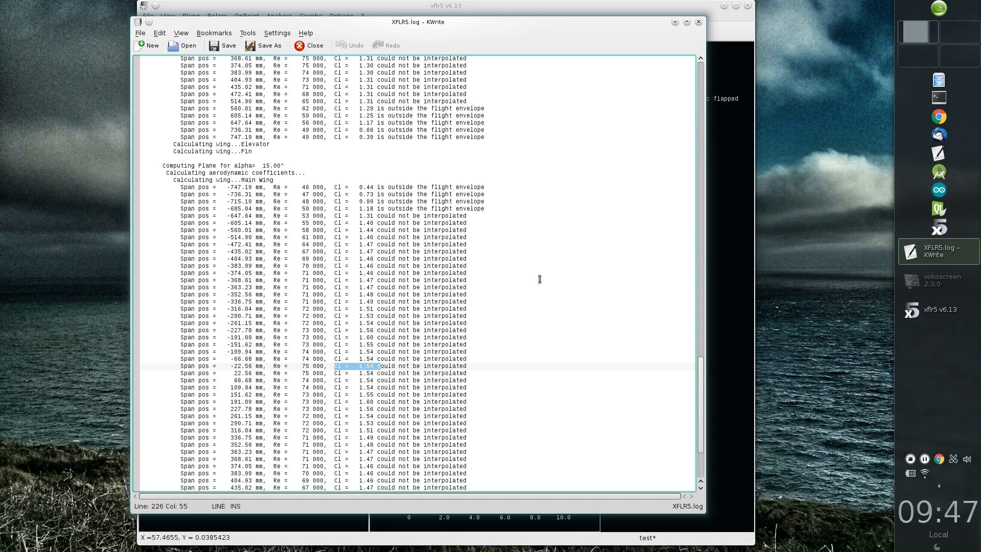
click(698, 21)
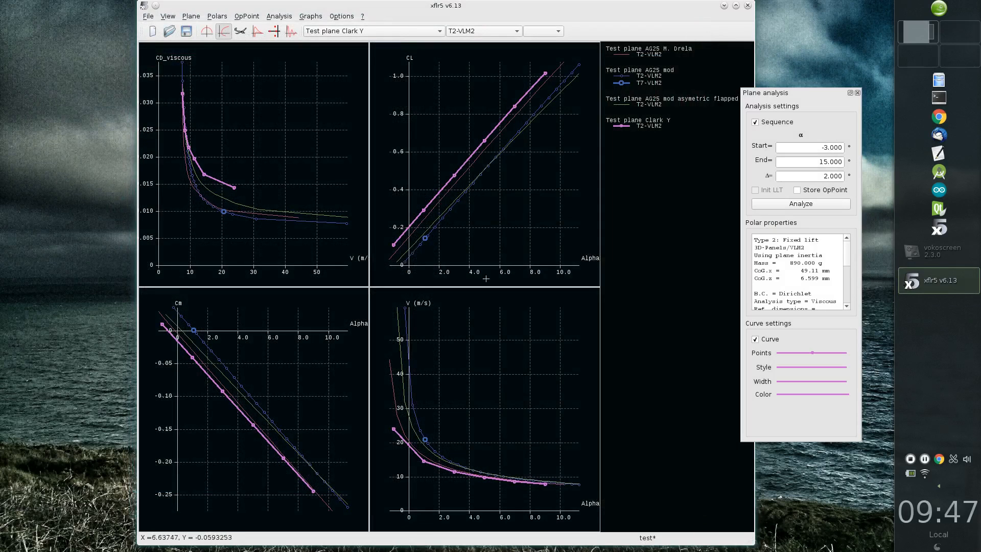